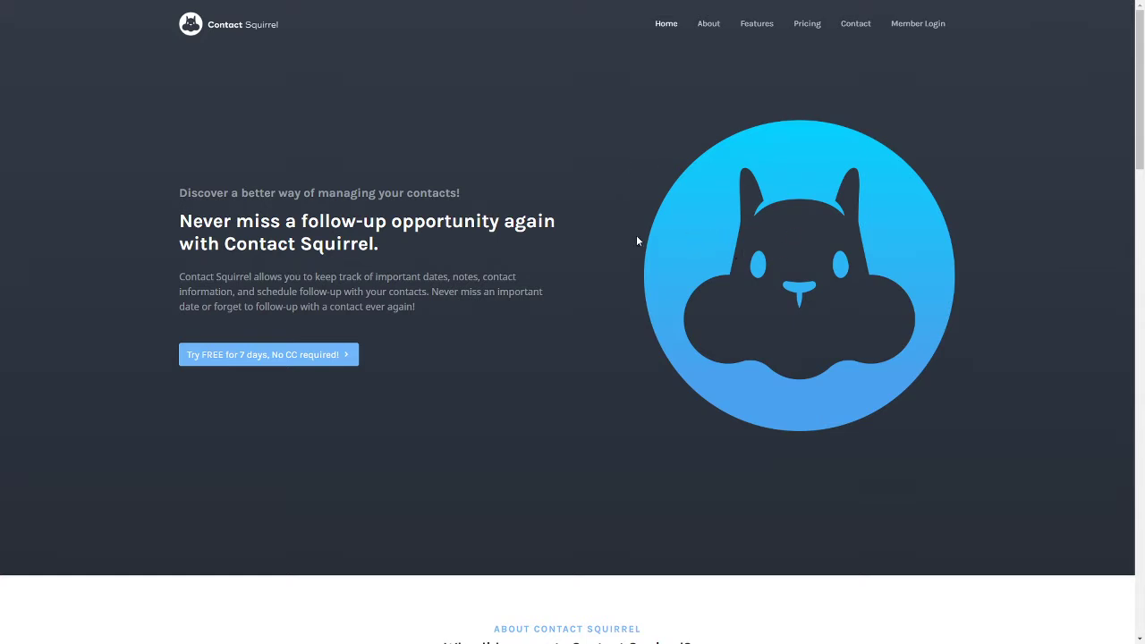
- Review the monthly, yearly and lifetime pricing plans and open the free account sign-up form from the yearly plan
click(269, 356)
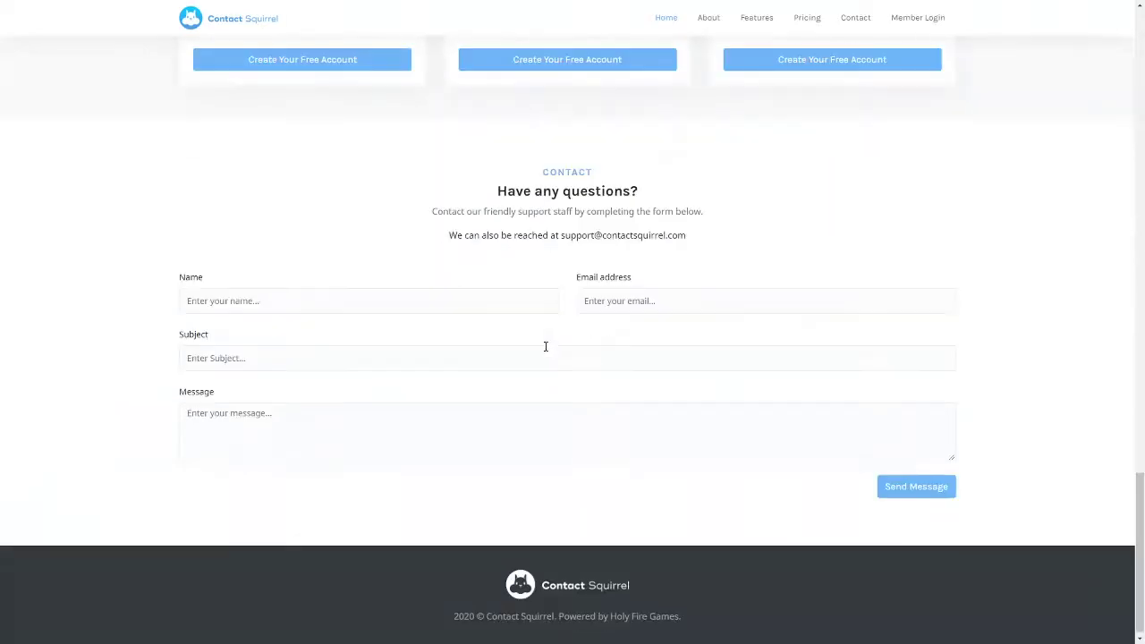
scroll(546, 351, up, 4)
scroll(544, 356, down, 1)
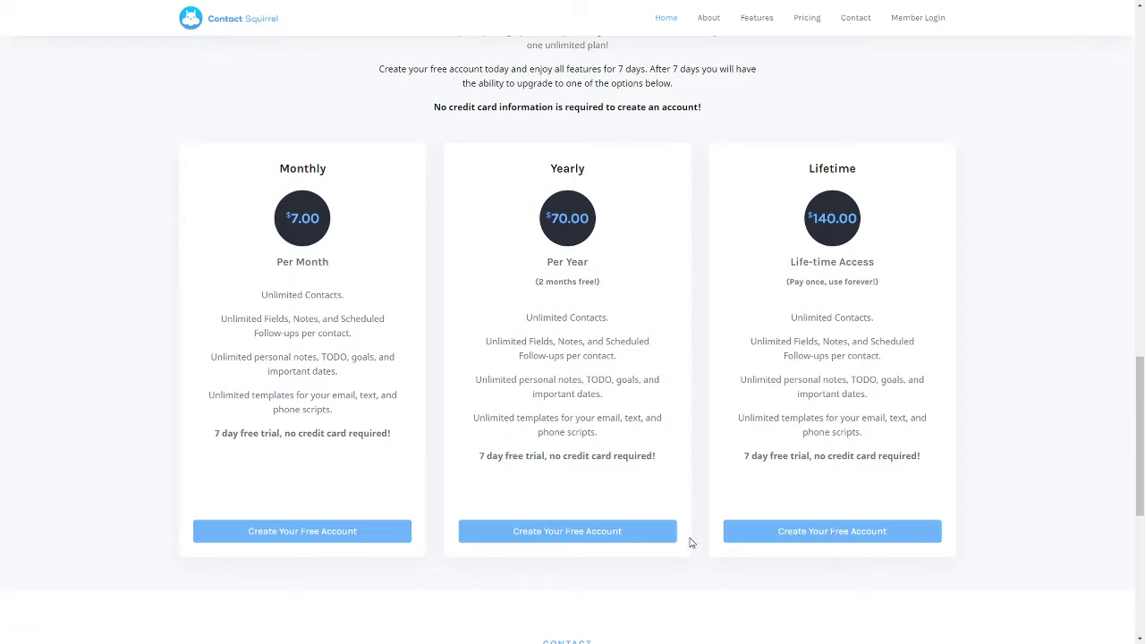
click(572, 537)
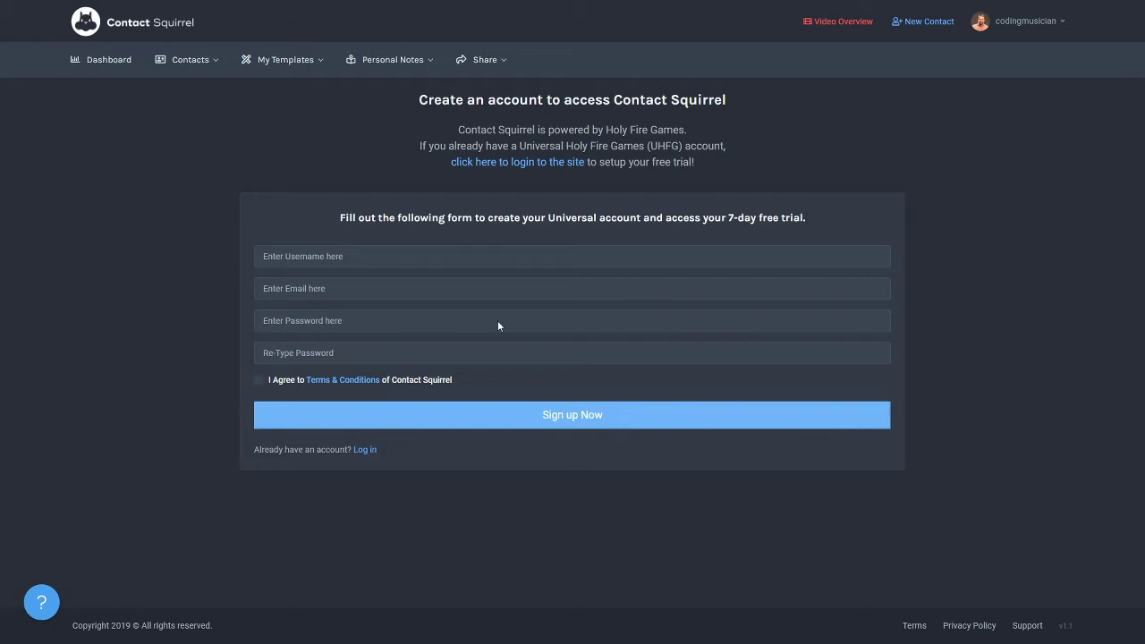
- Open the dashboard, look through its news, follow-up, task and contact sections, and view the Dashboard help article
click(94, 68)
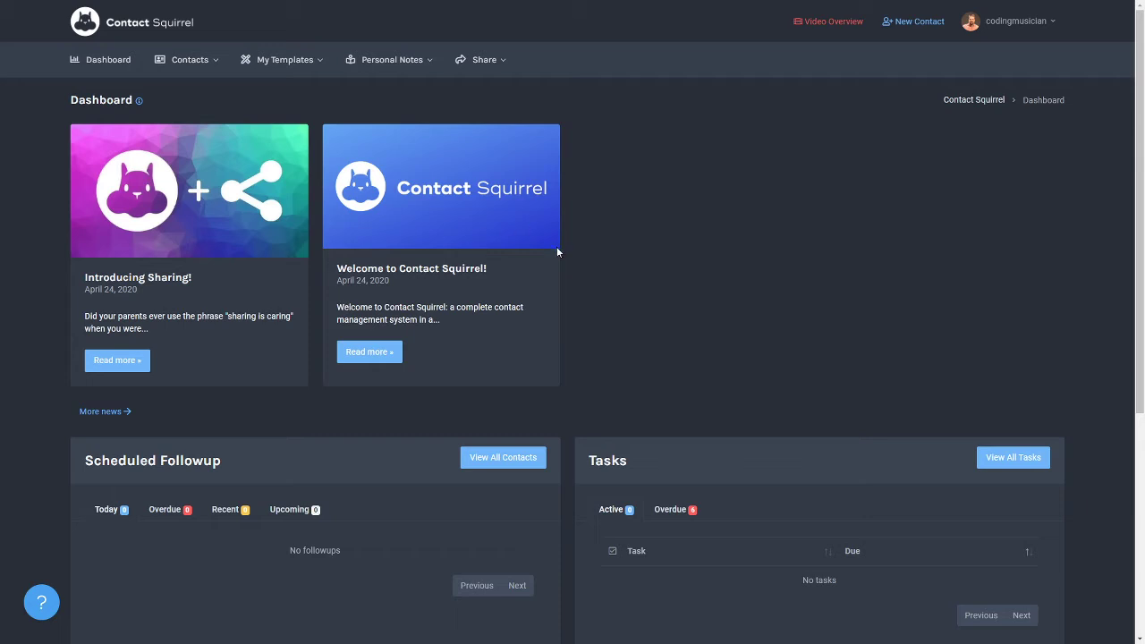
scroll(401, 444, down, 2)
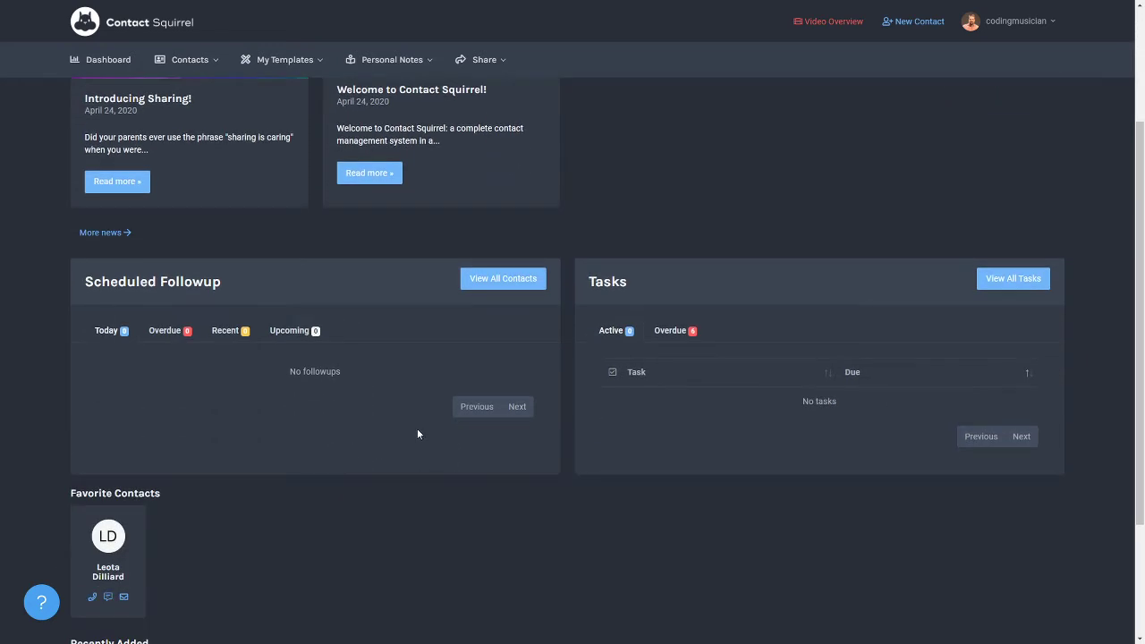
scroll(465, 510, down, 2)
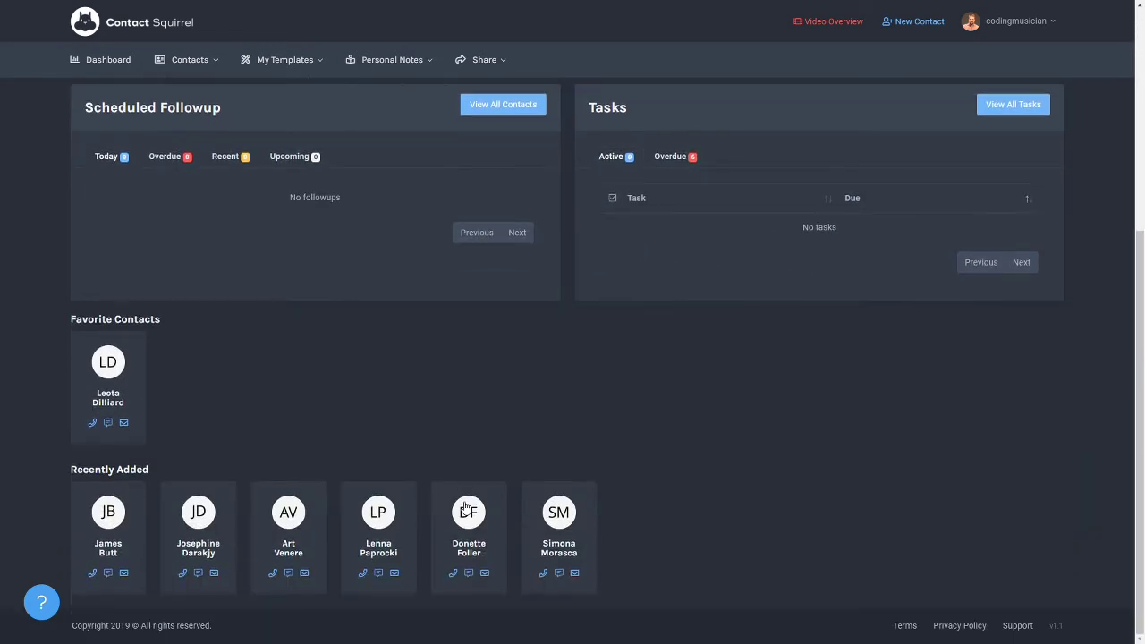
scroll(556, 503, up, 4)
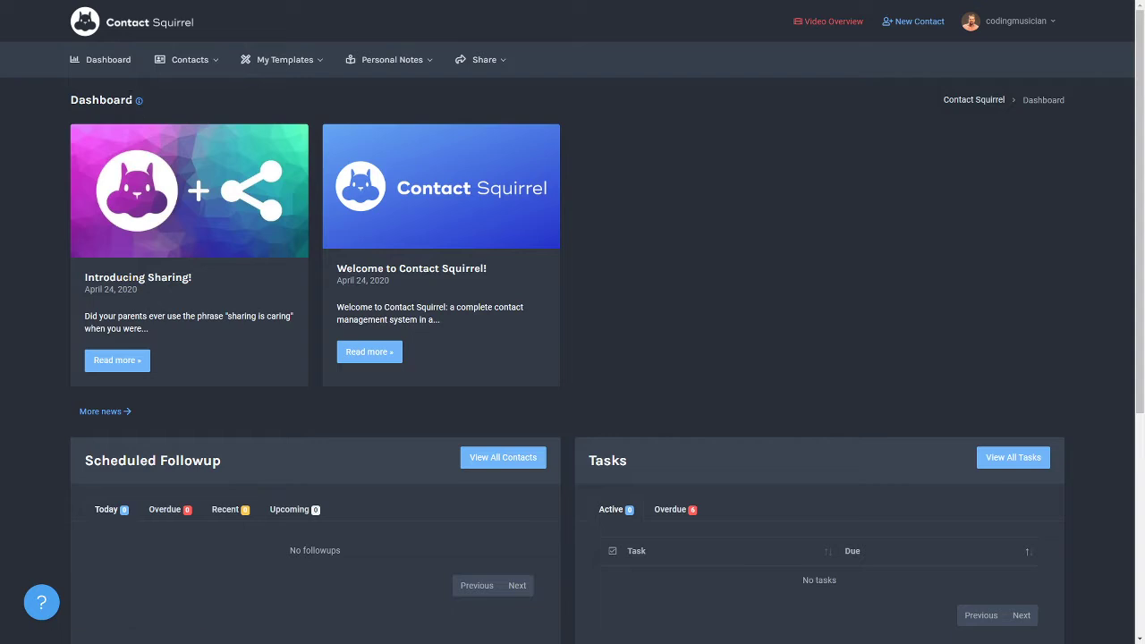
click(139, 103)
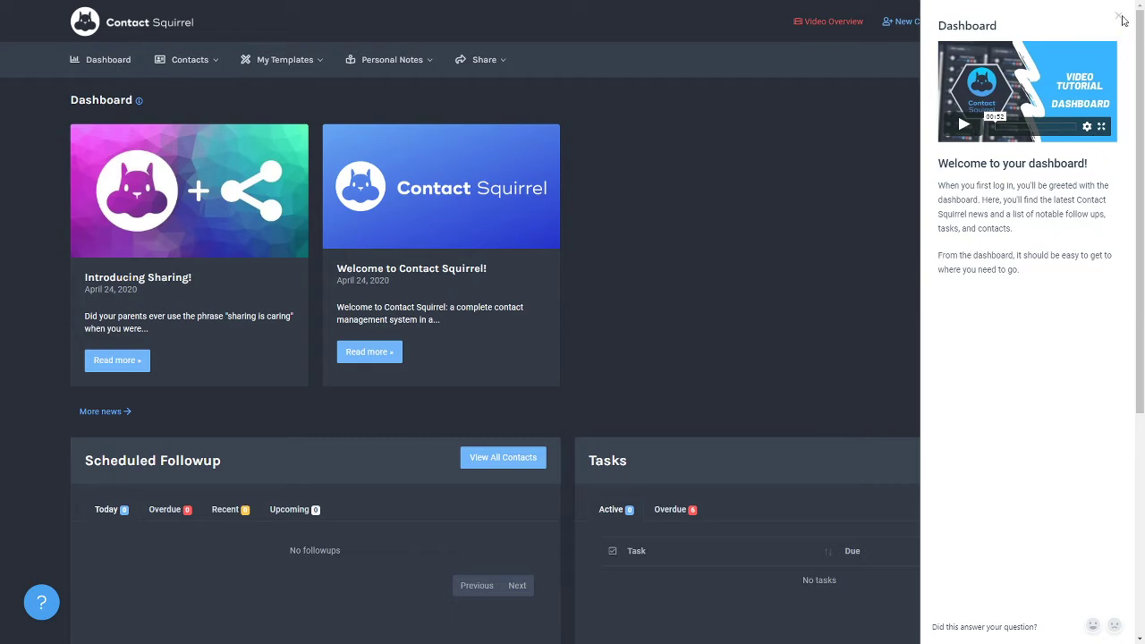
click(1120, 17)
- Open the page with all contacts and view its help article
mouse_move(179, 59)
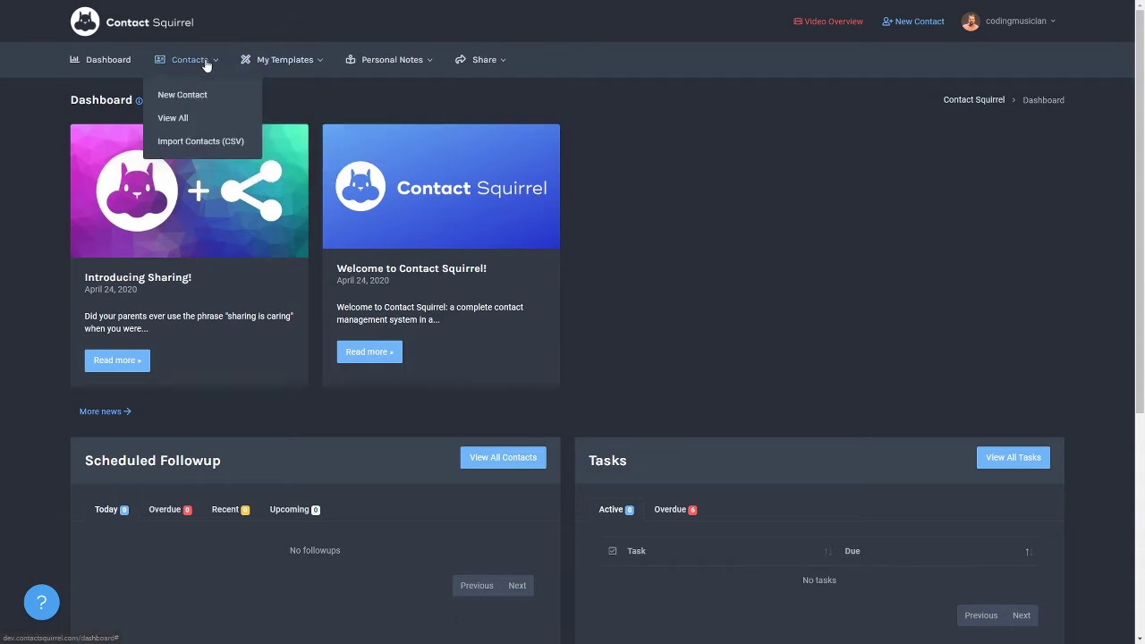
click(179, 119)
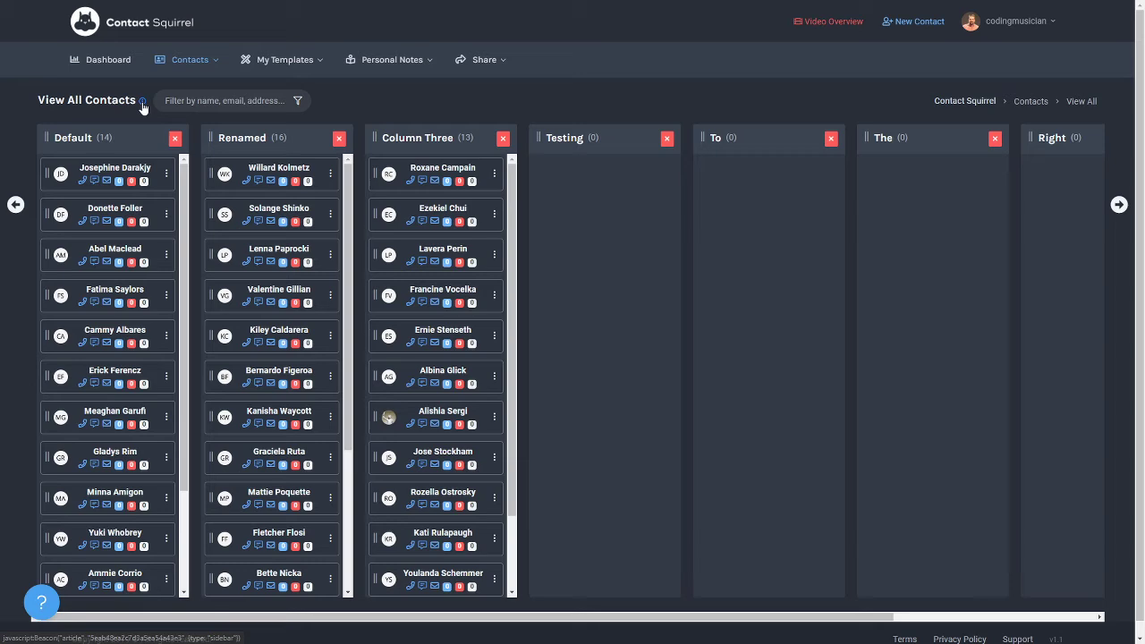
click(141, 101)
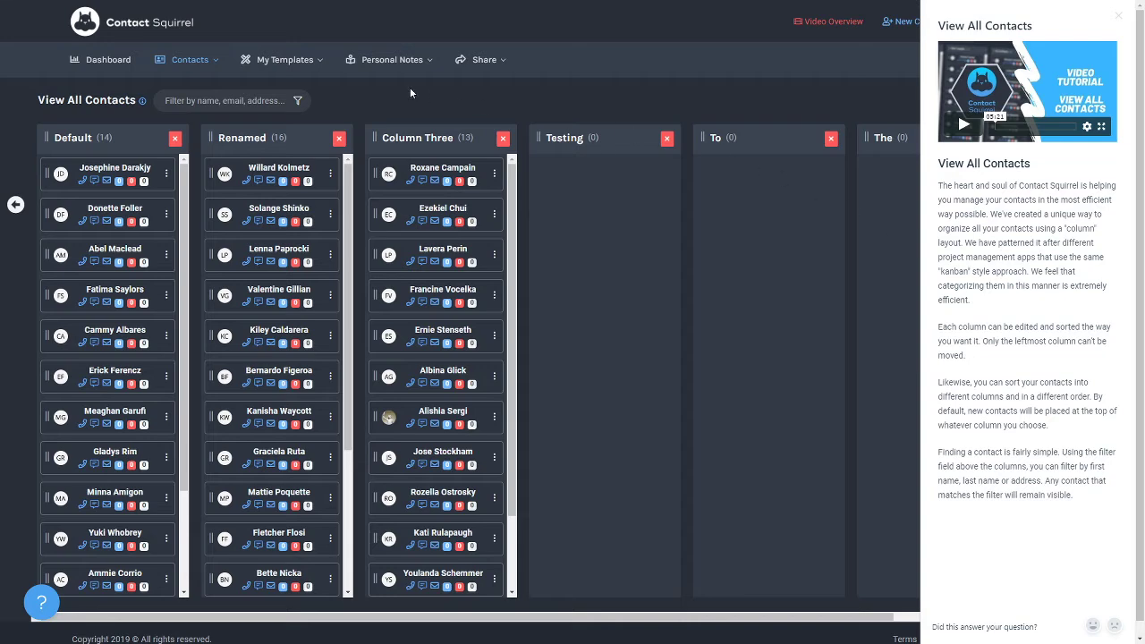
- Return to the dashboard and look at the Instant Answers help before closing it
click(97, 64)
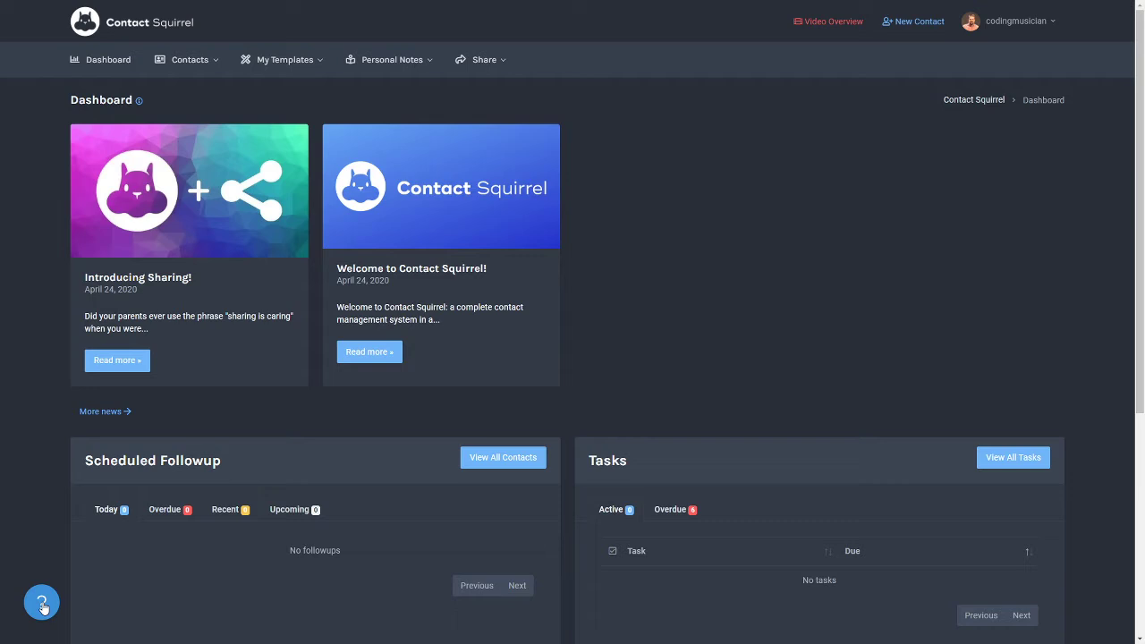
click(42, 605)
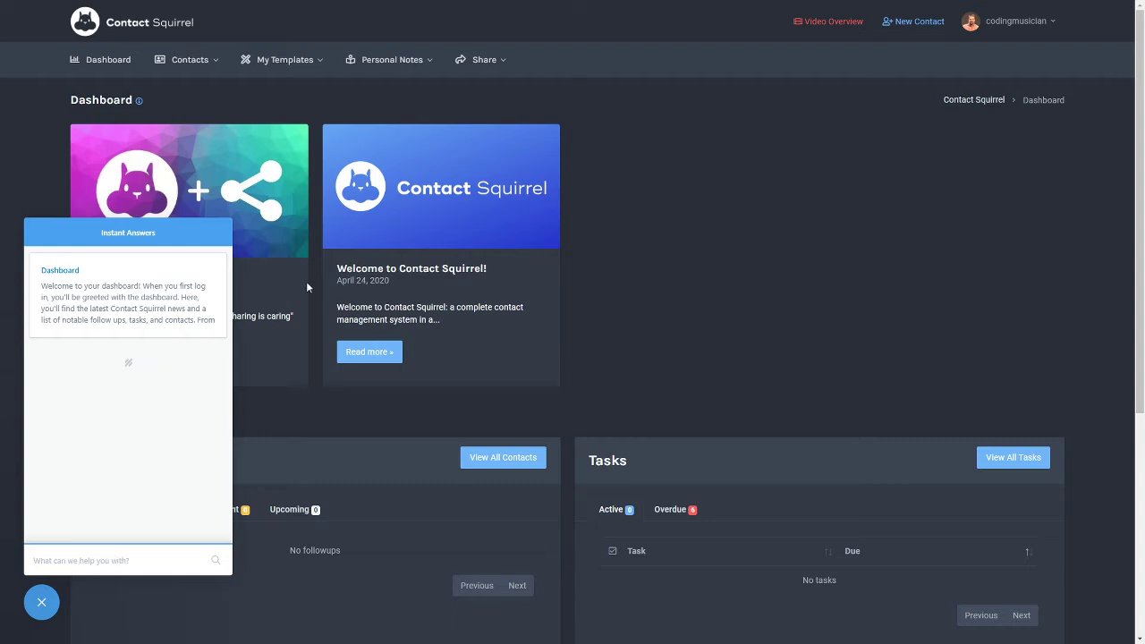
click(41, 602)
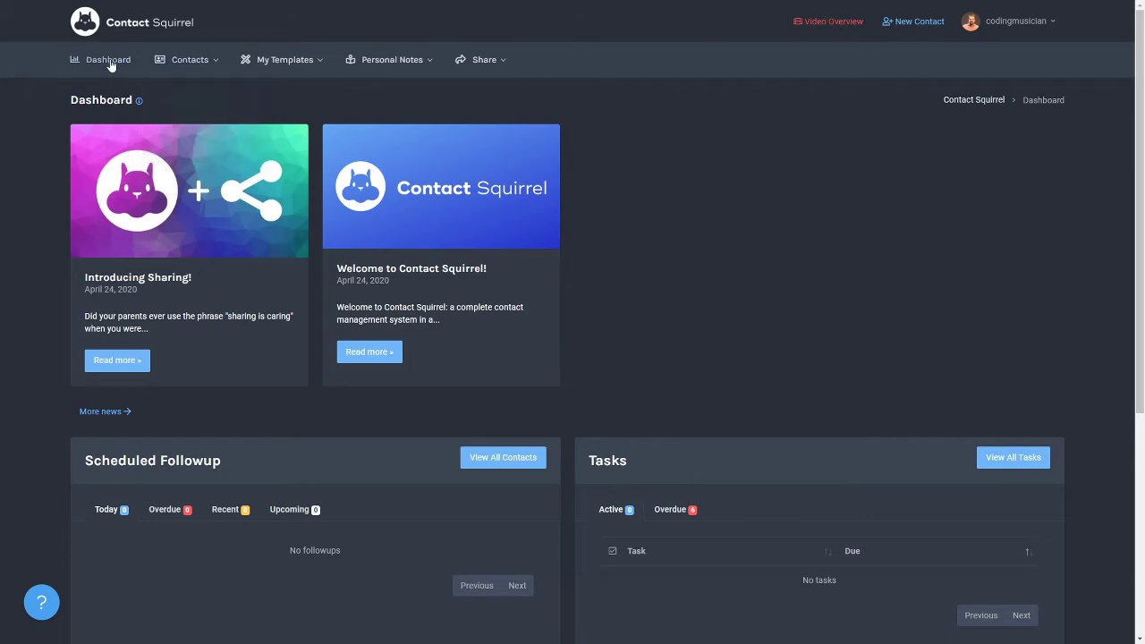
- Look at the blank New Contact form and close it without adding a contact
mouse_move(193, 66)
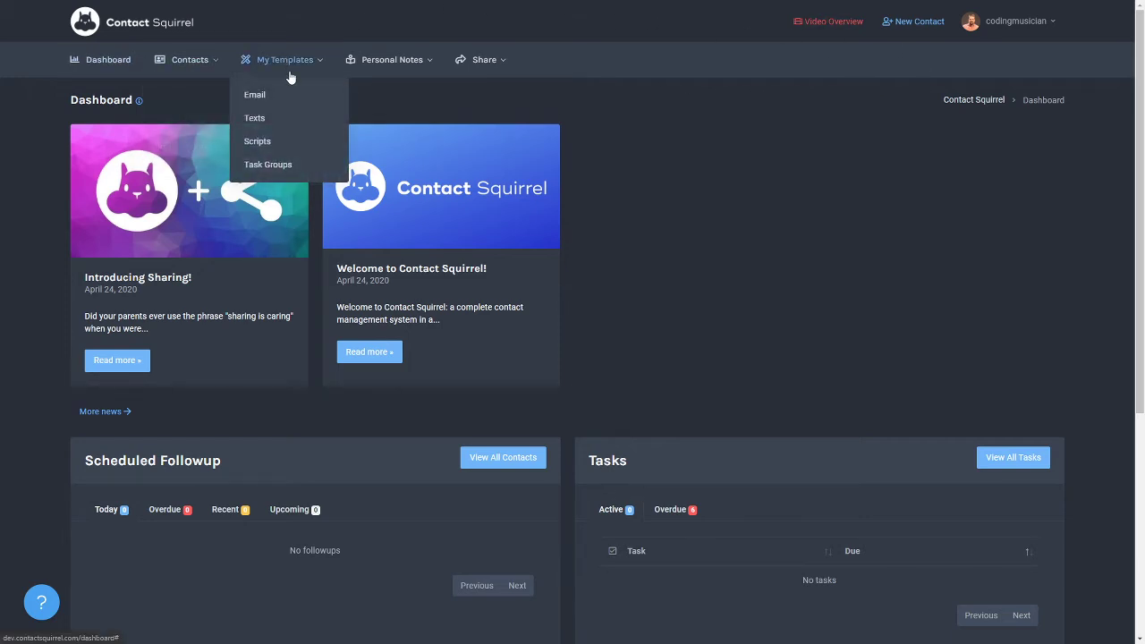
mouse_move(403, 66)
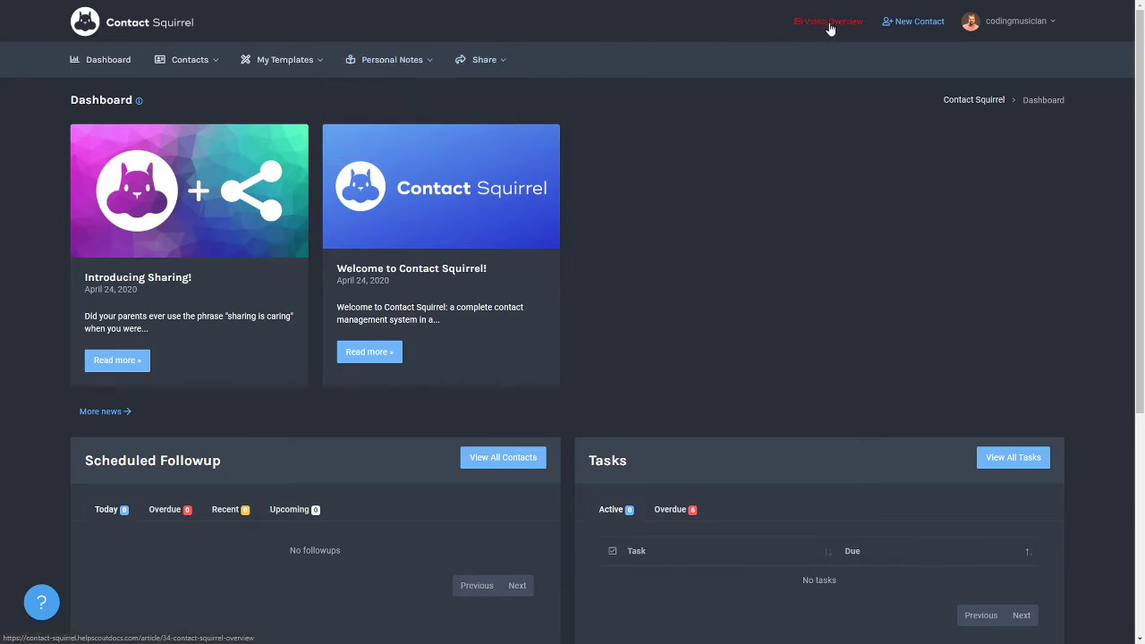
click(911, 28)
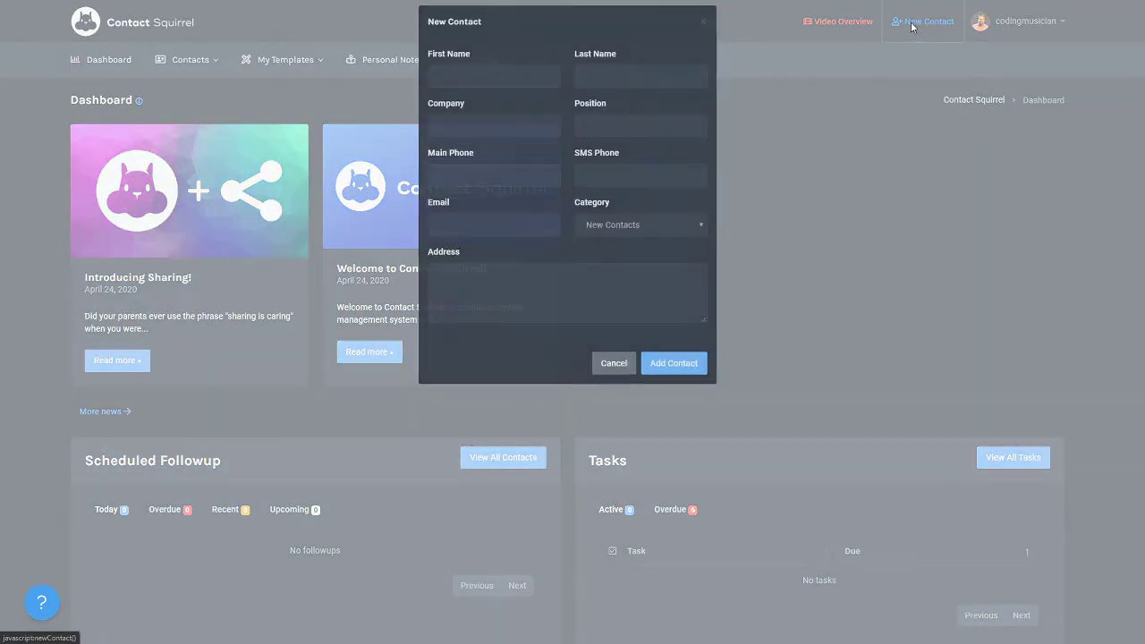
click(702, 36)
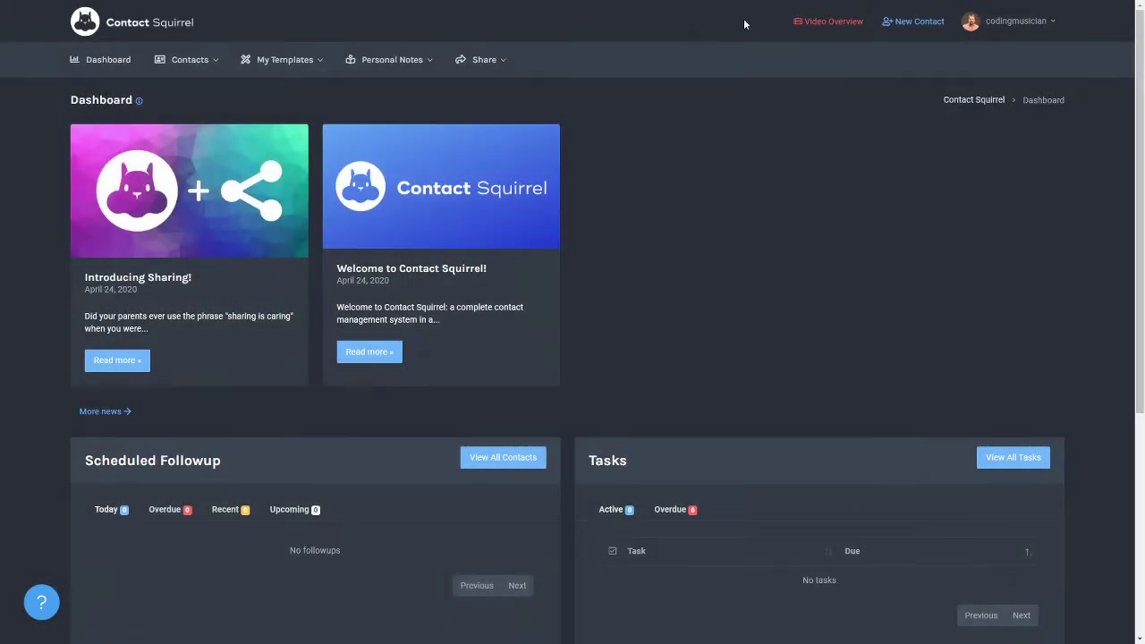
- View the account options, open Support from them and close the help it brings up
click(1025, 25)
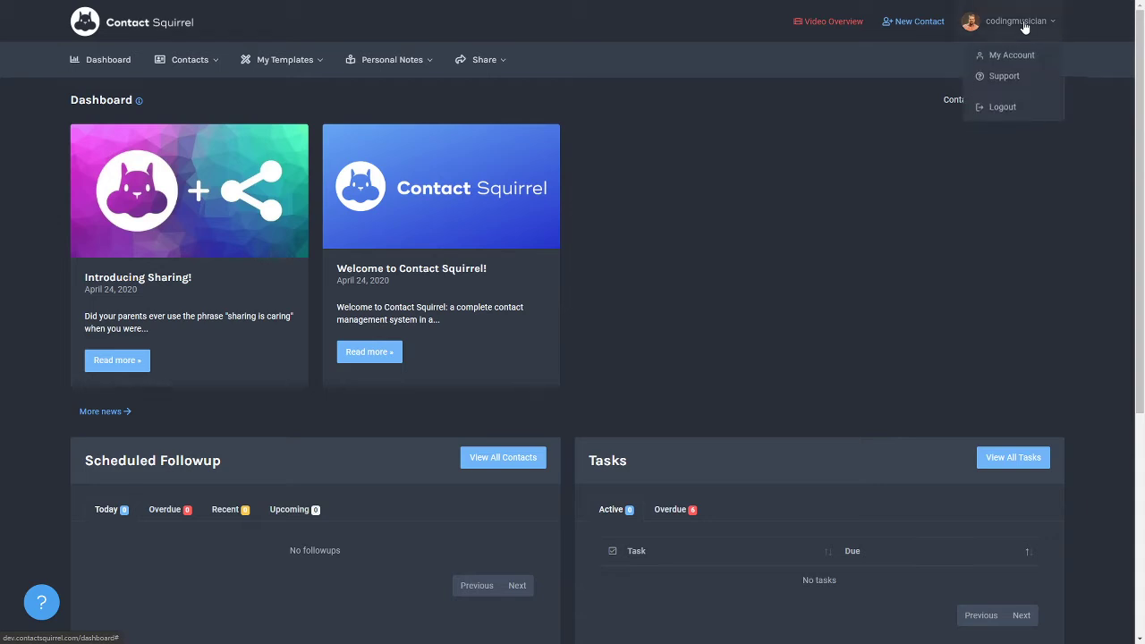
click(1006, 76)
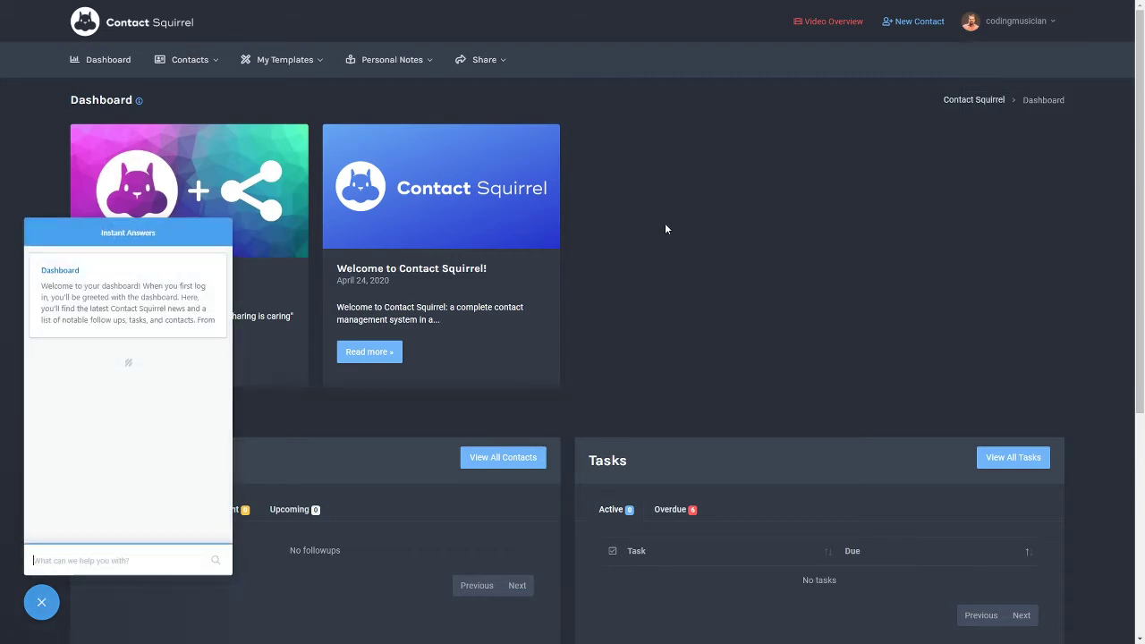
key(Escape)
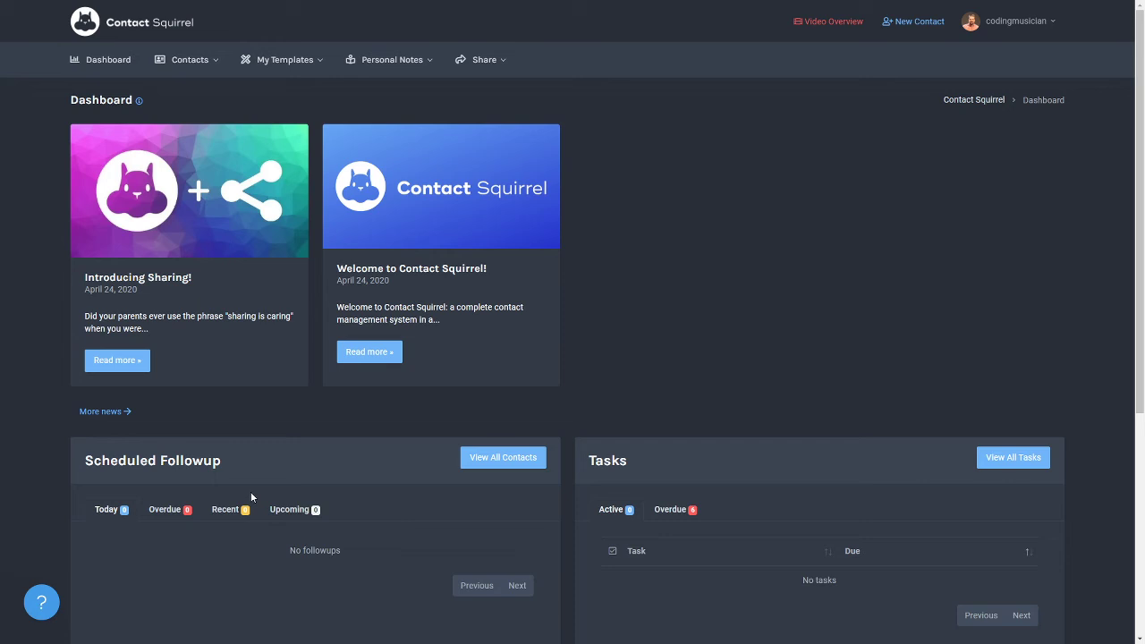
click(1018, 25)
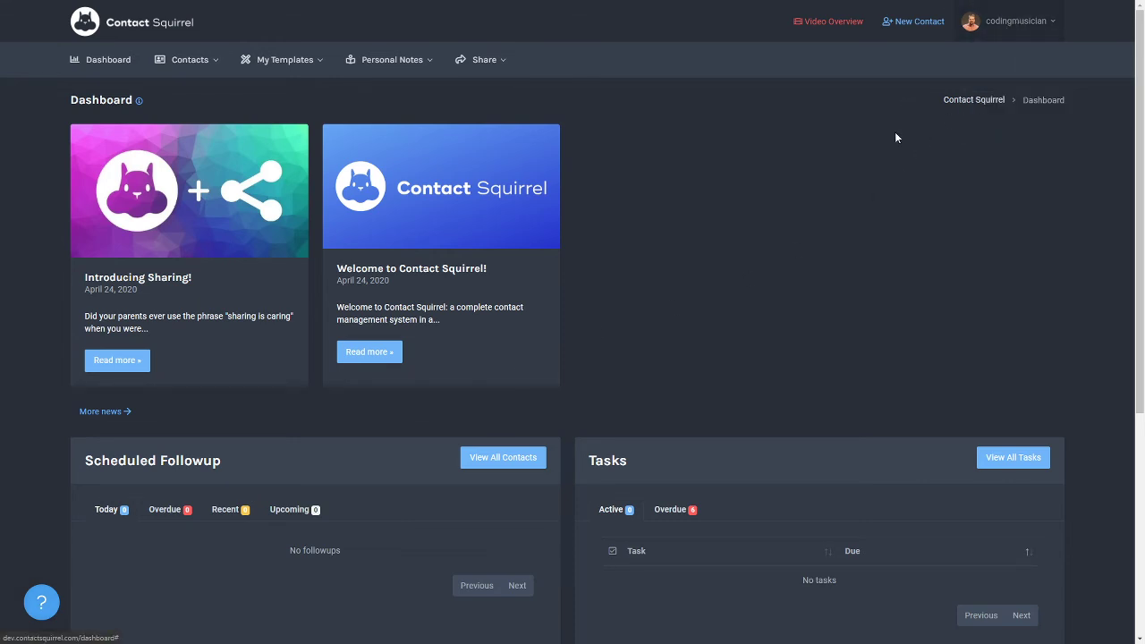
- View the email templates page and return to the dashboard
mouse_move(250, 72)
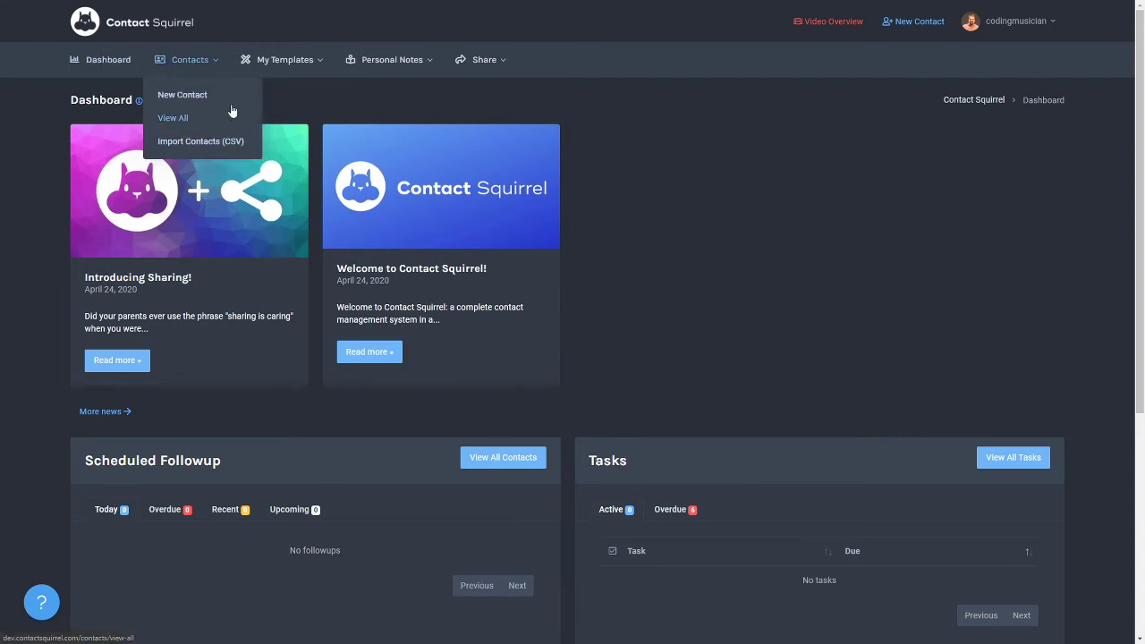
mouse_move(282, 62)
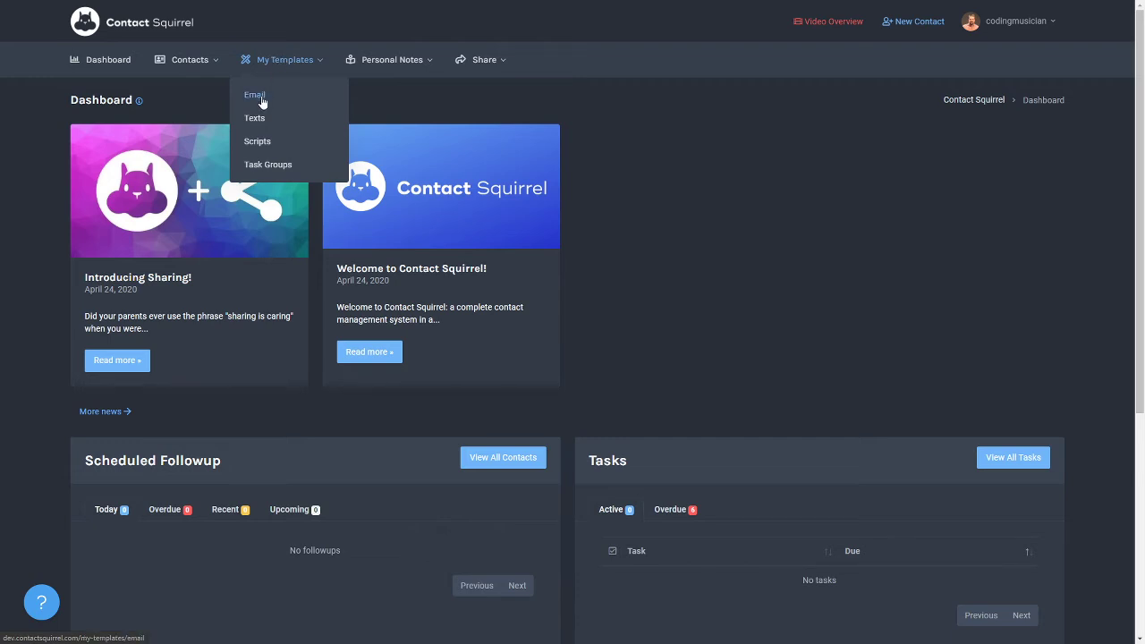
click(259, 97)
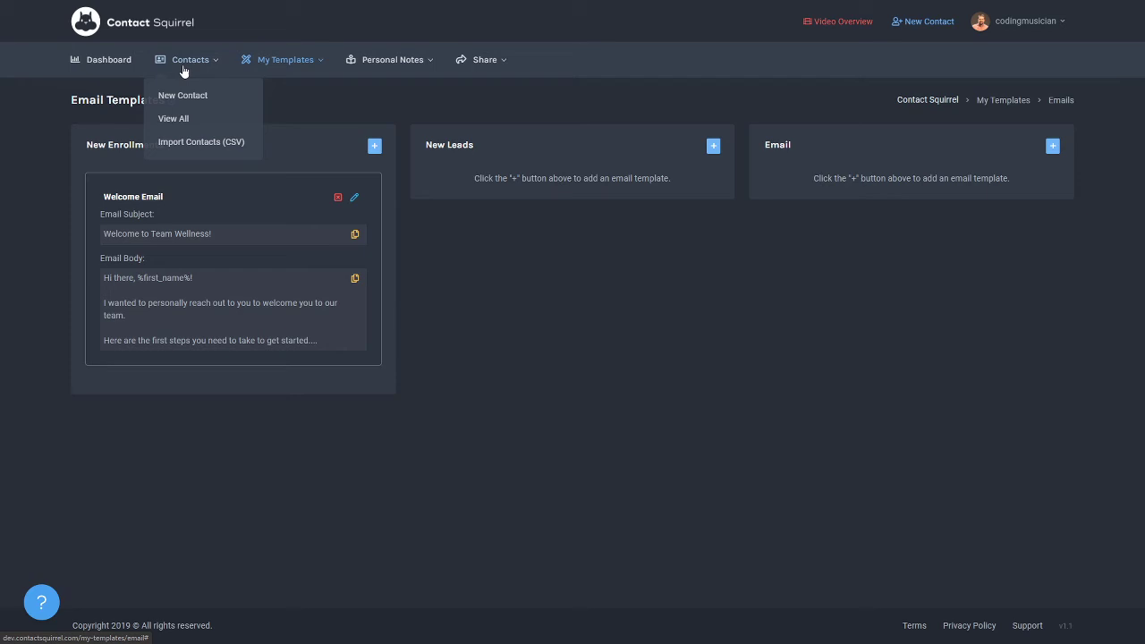
click(99, 61)
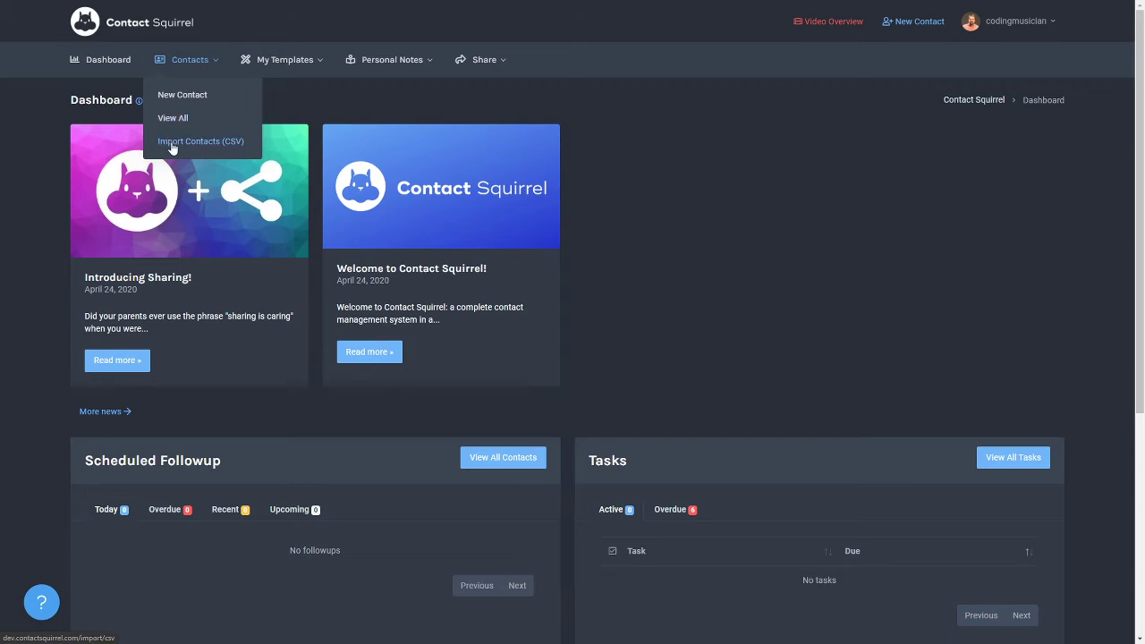
- Revisit the email templates page and open the text templates page
click(290, 64)
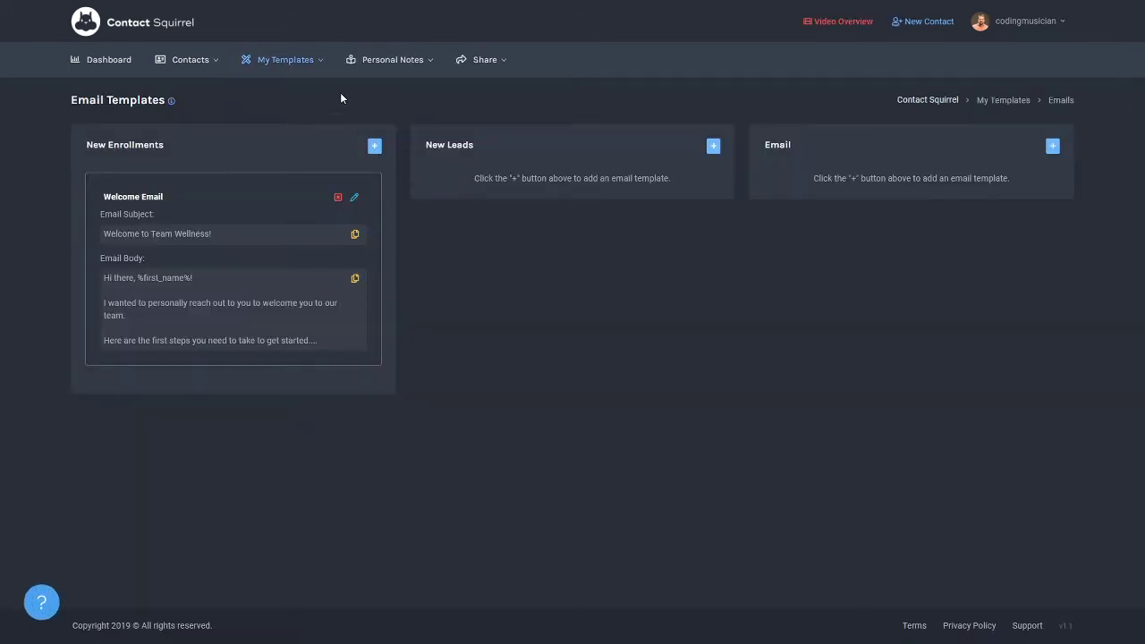
mouse_move(291, 63)
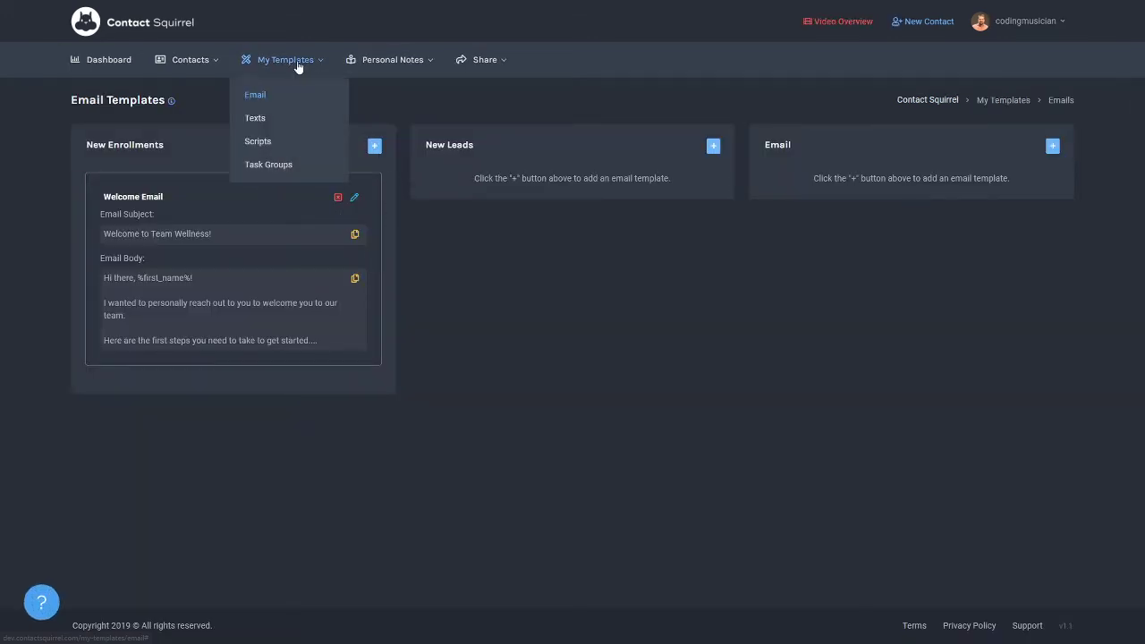
click(259, 127)
- View the scripts page and open the task groups page
mouse_move(292, 71)
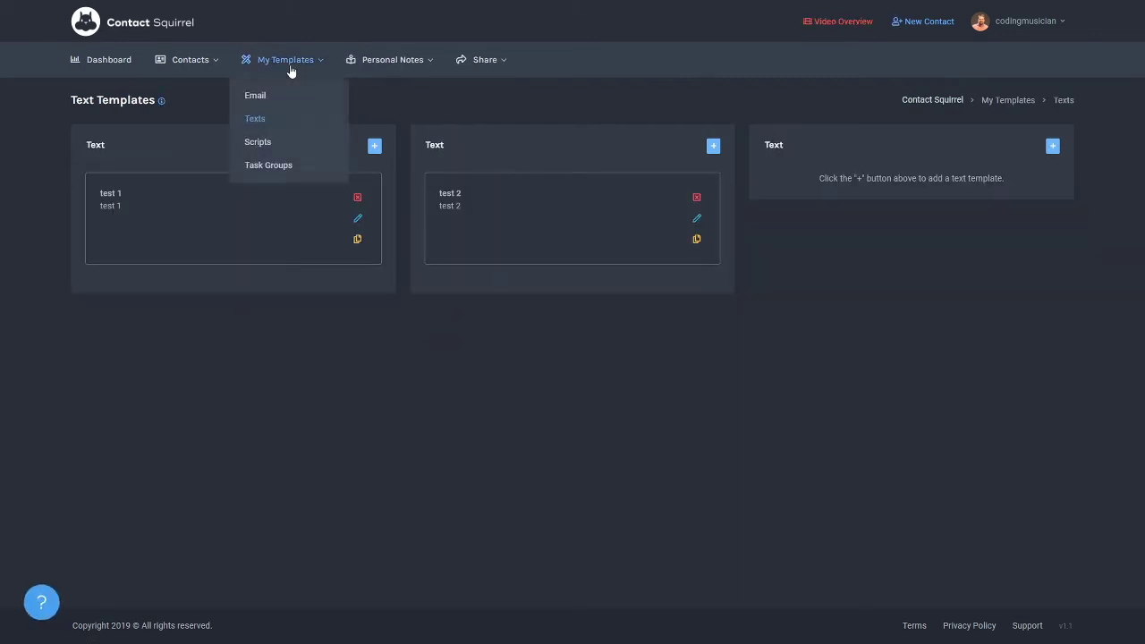
click(268, 147)
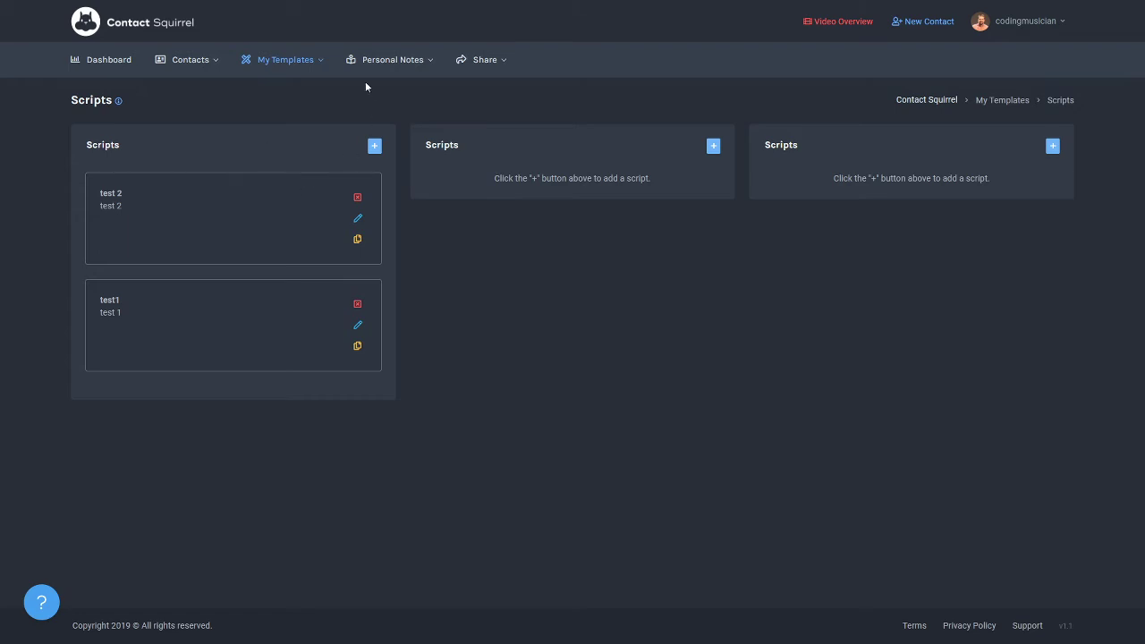
mouse_move(299, 64)
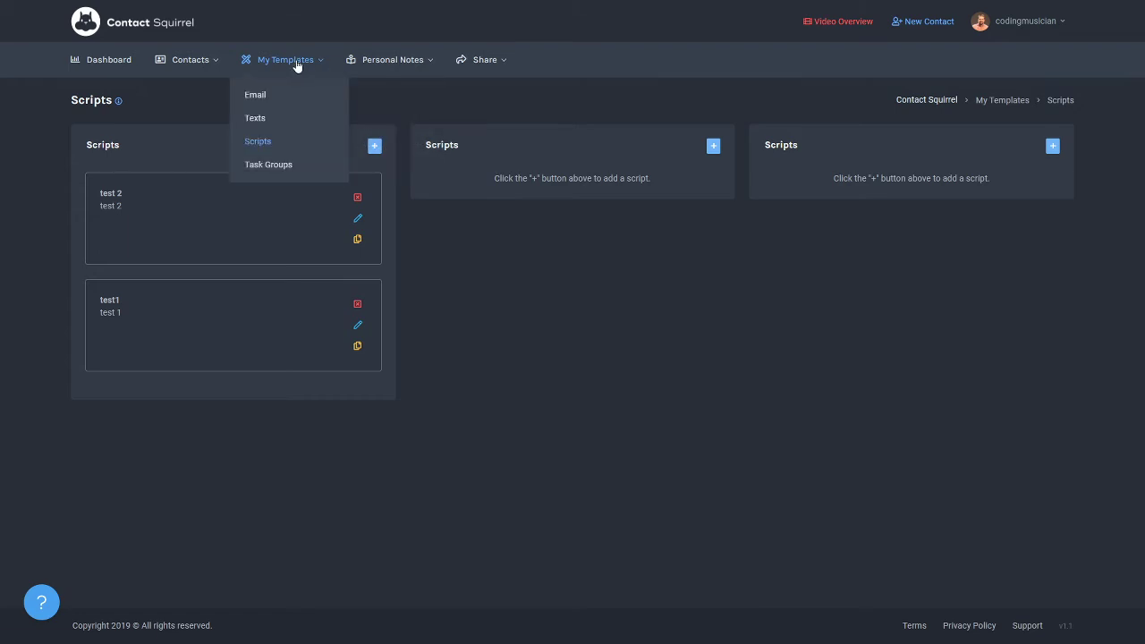
click(279, 167)
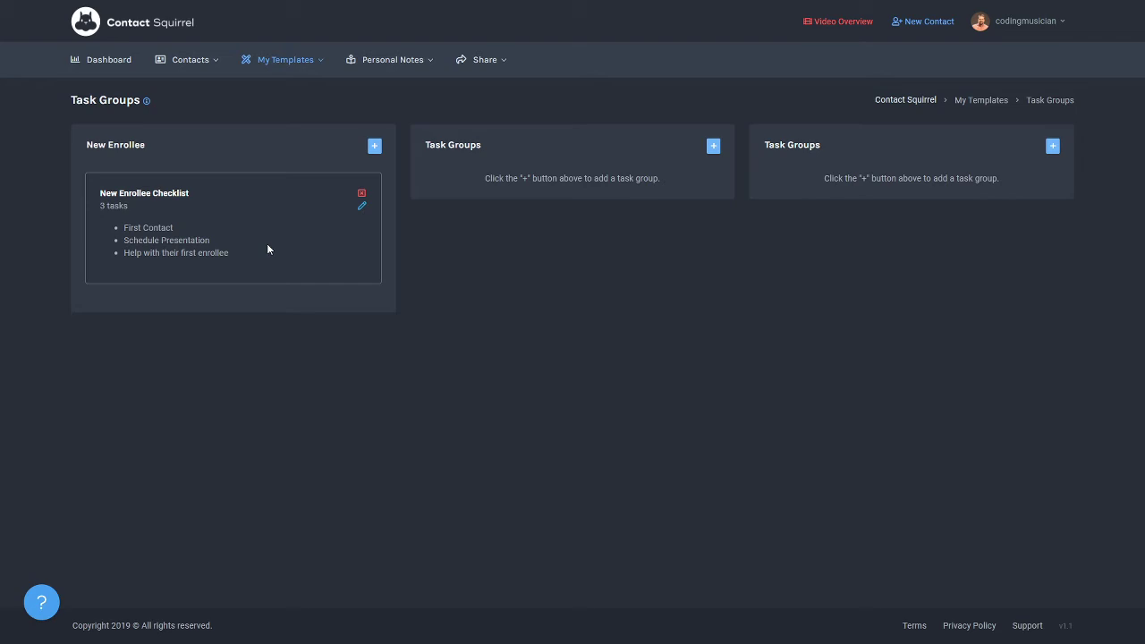
- View the help article for the Task Groups page
mouse_move(289, 67)
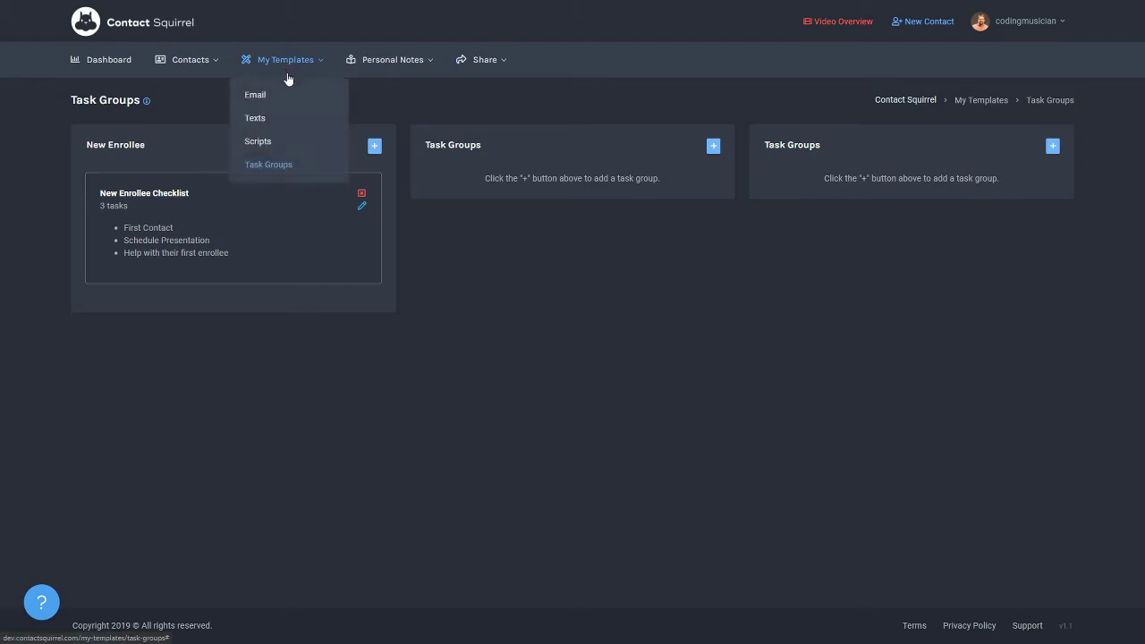
click(147, 101)
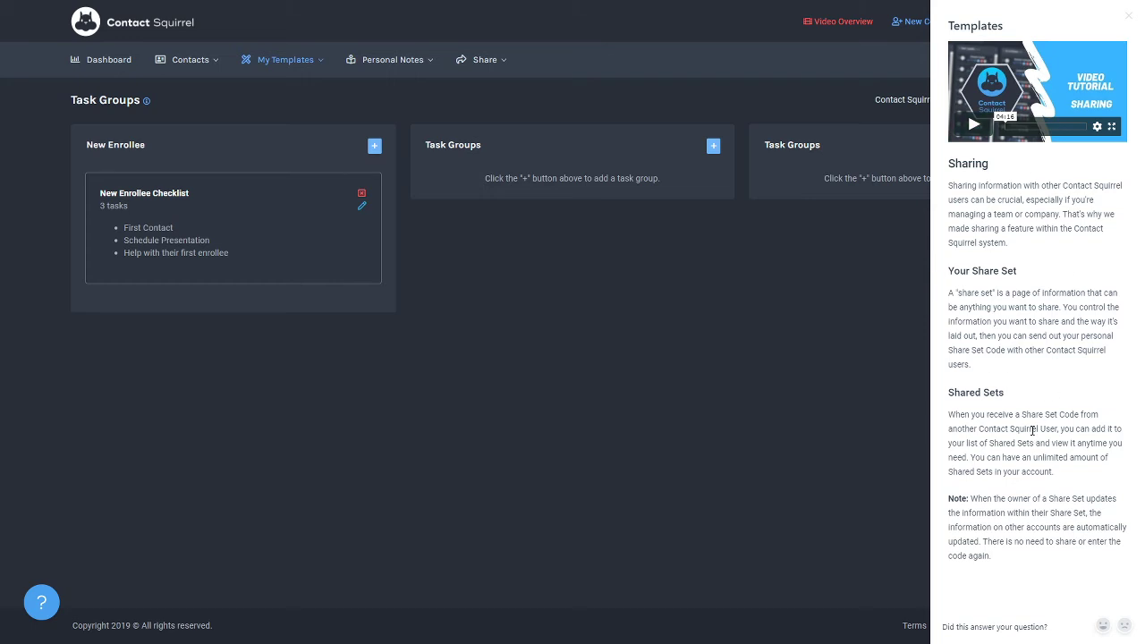
- View the personal Tasks page and open the Important Dates page in the personal notes
click(376, 61)
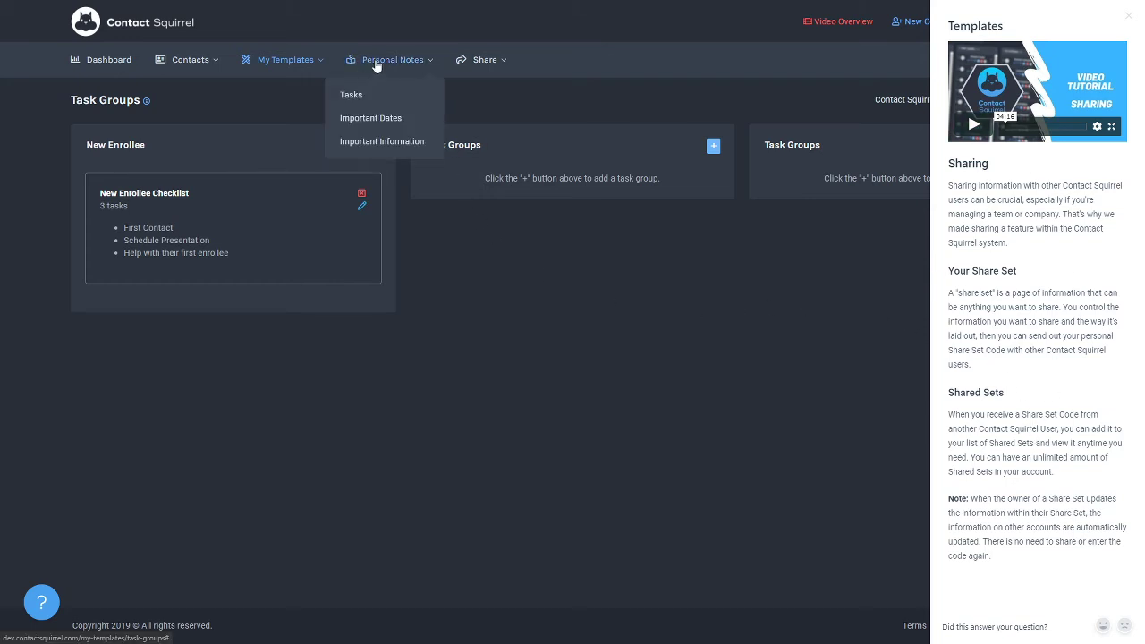
click(358, 95)
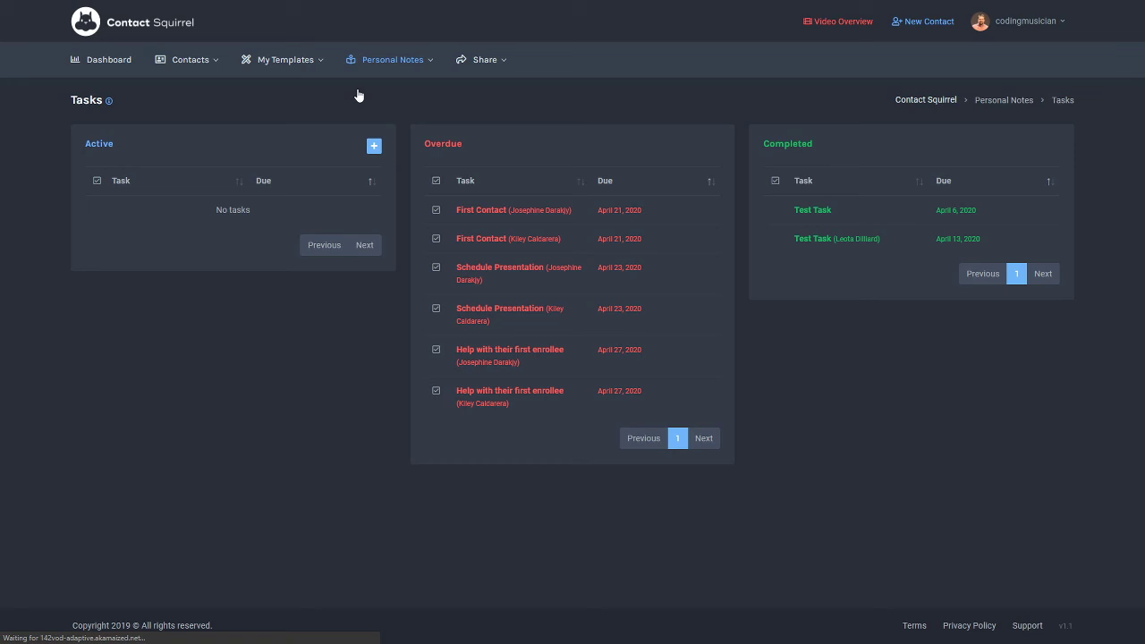
click(407, 63)
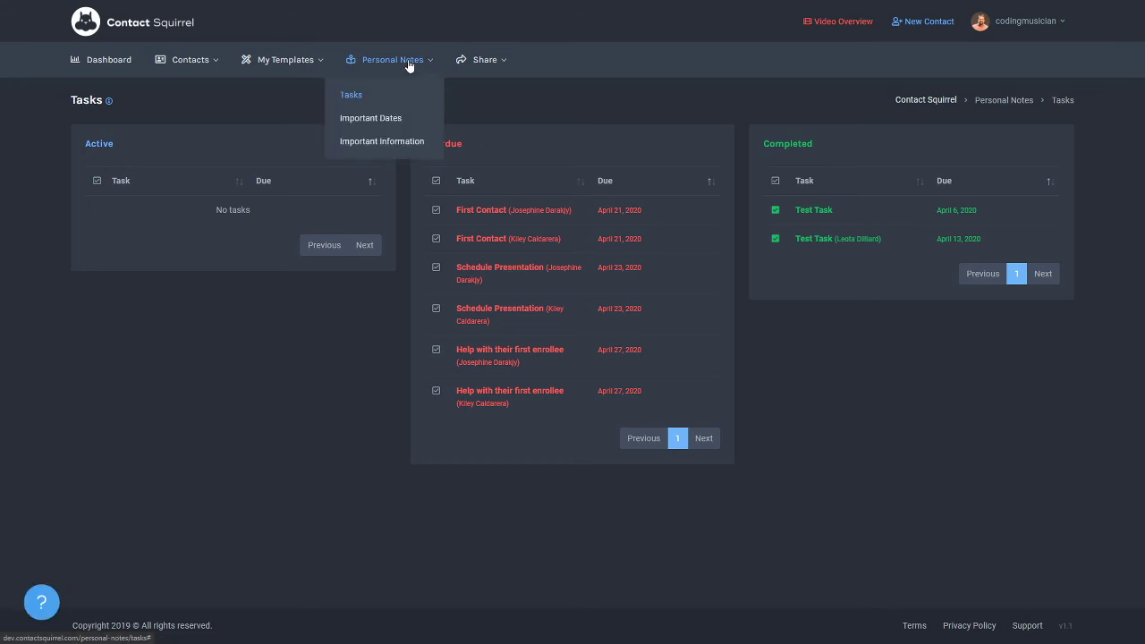
click(365, 118)
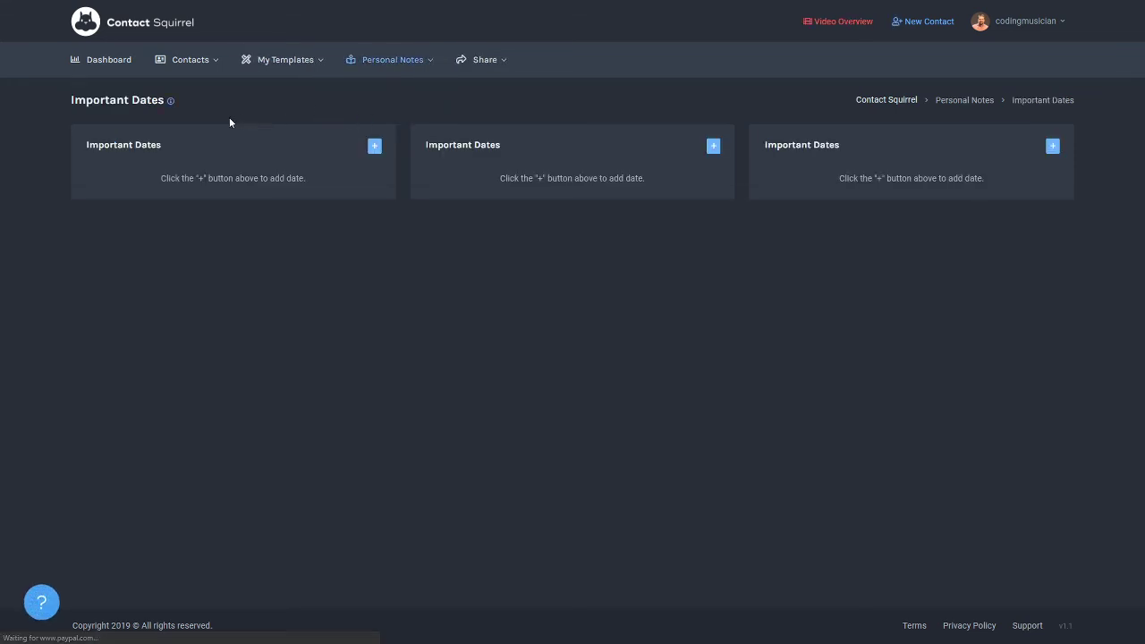
- Look over the form for adding an important date, including its date picker, and close it without saving
click(374, 146)
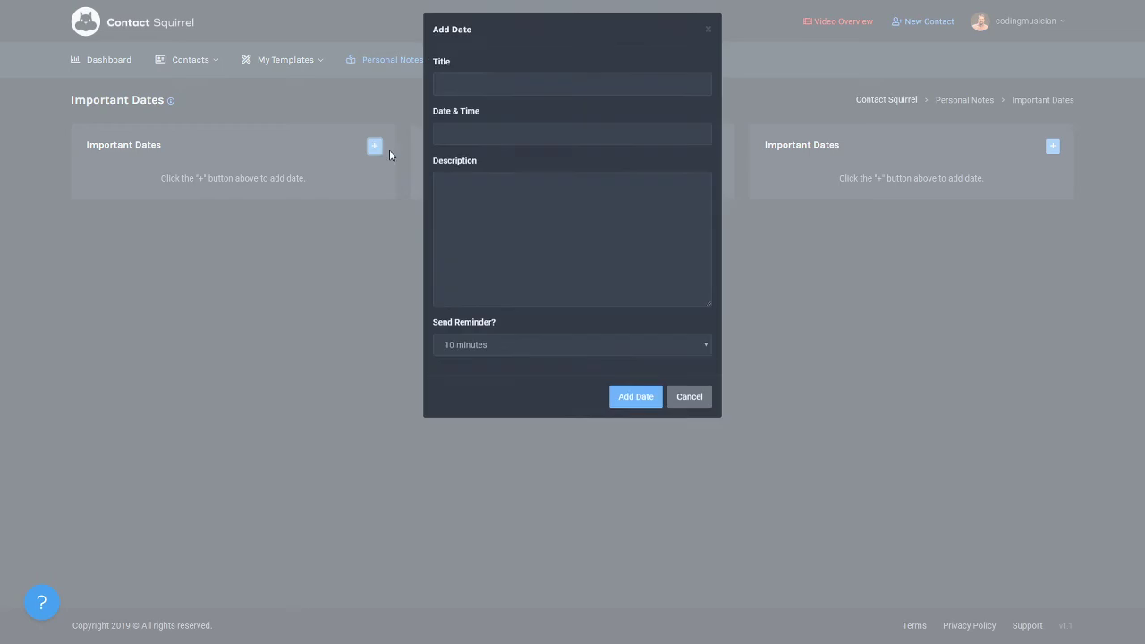
click(502, 136)
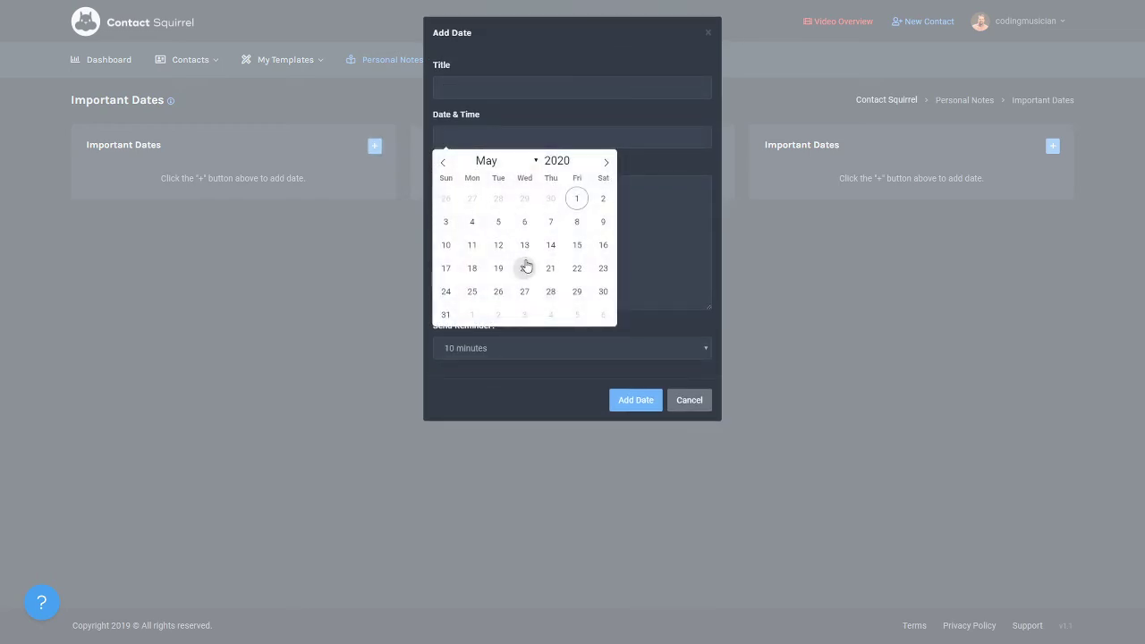
click(721, 400)
- View the Important Information page in the personal notes and browse the columns of Your Share Set
mouse_move(407, 62)
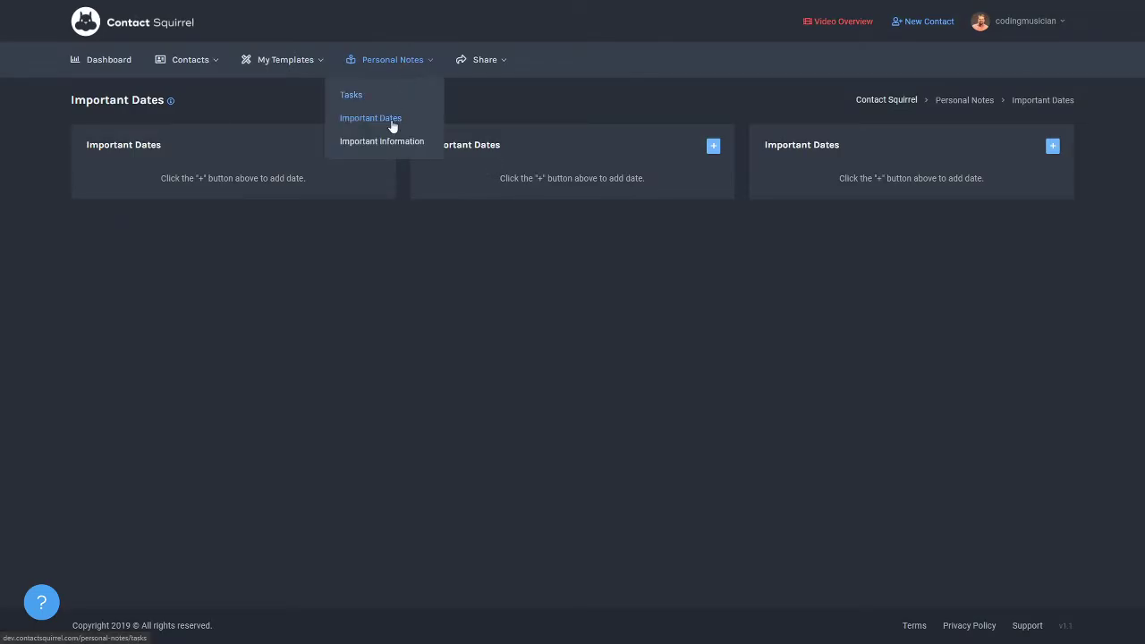
click(391, 143)
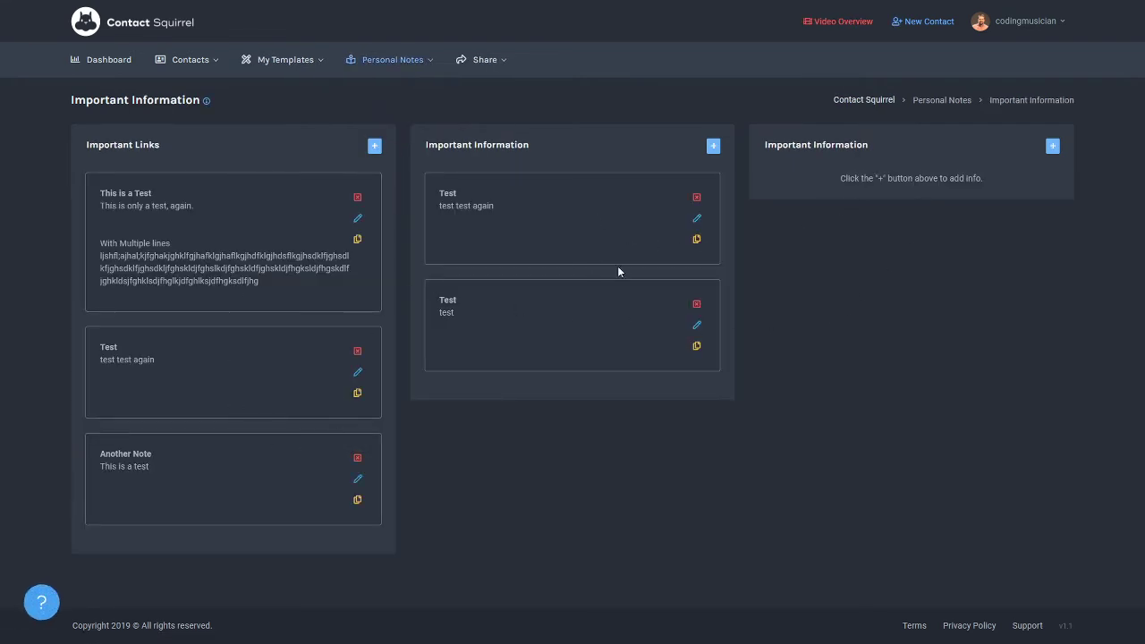
mouse_move(491, 59)
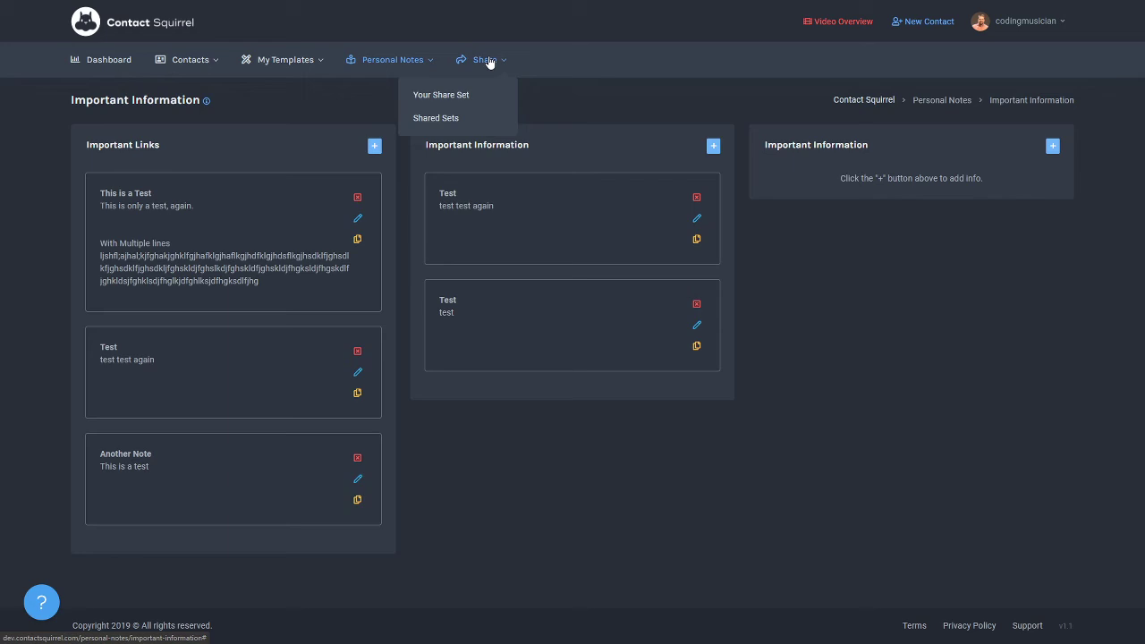
click(440, 94)
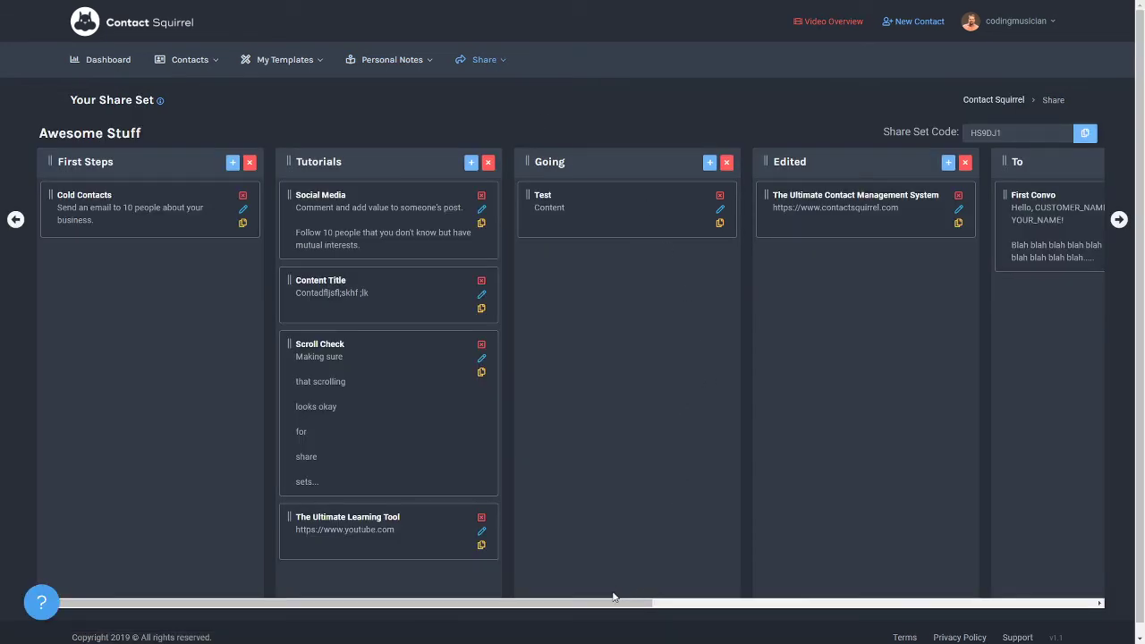
mouse_move(594, 602)
mouse_down()
mouse_move(806, 603)
mouse_move(967, 638)
mouse_move(593, 611)
mouse_up()
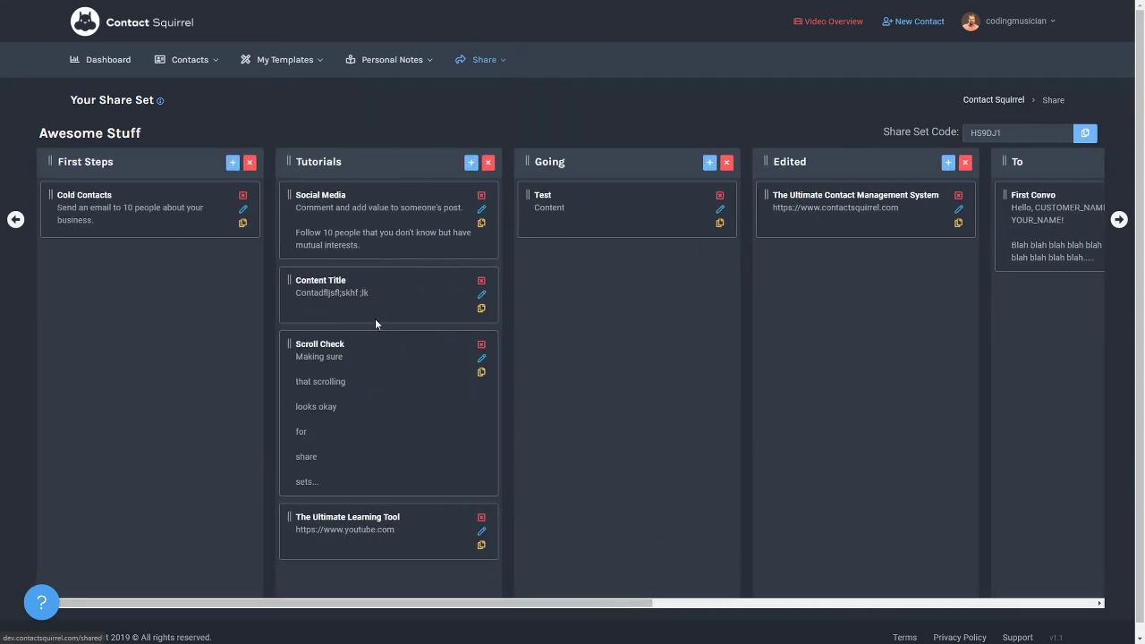
drag(625, 600, 503, 446)
- View the Shared Sets page and browse the columns of the shared set "Awesome Stuff"
mouse_move(484, 60)
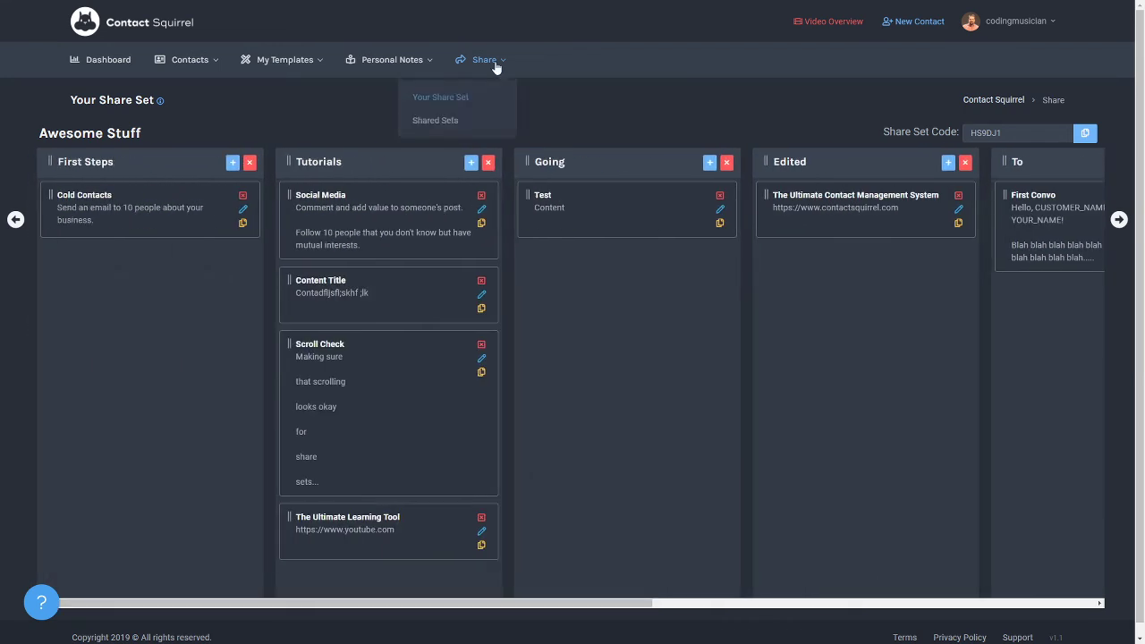
click(435, 118)
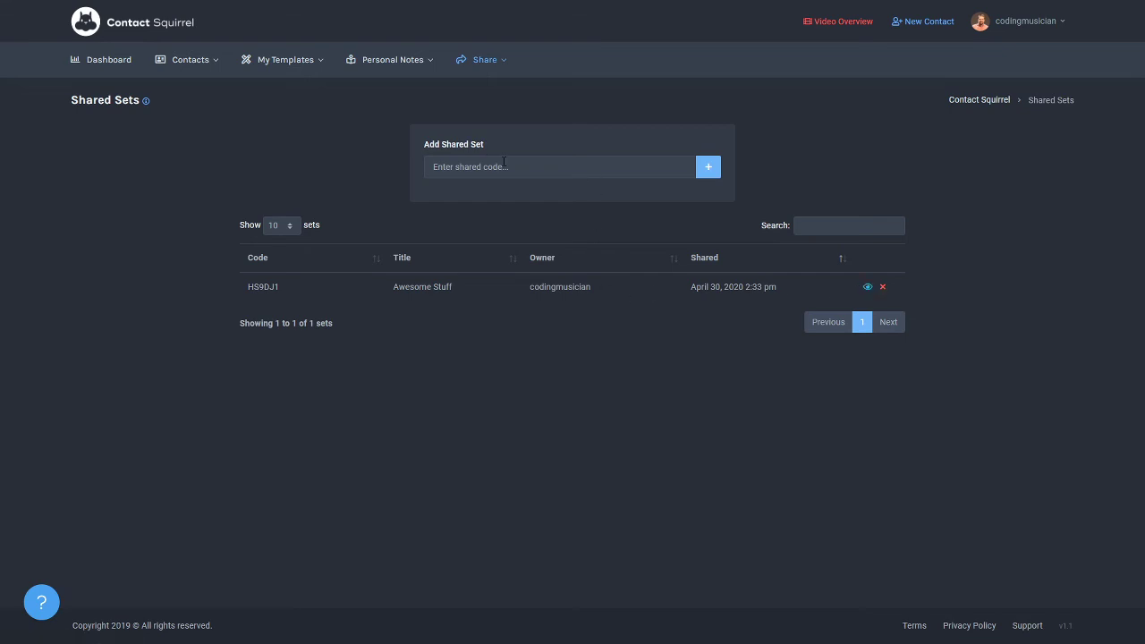
click(867, 289)
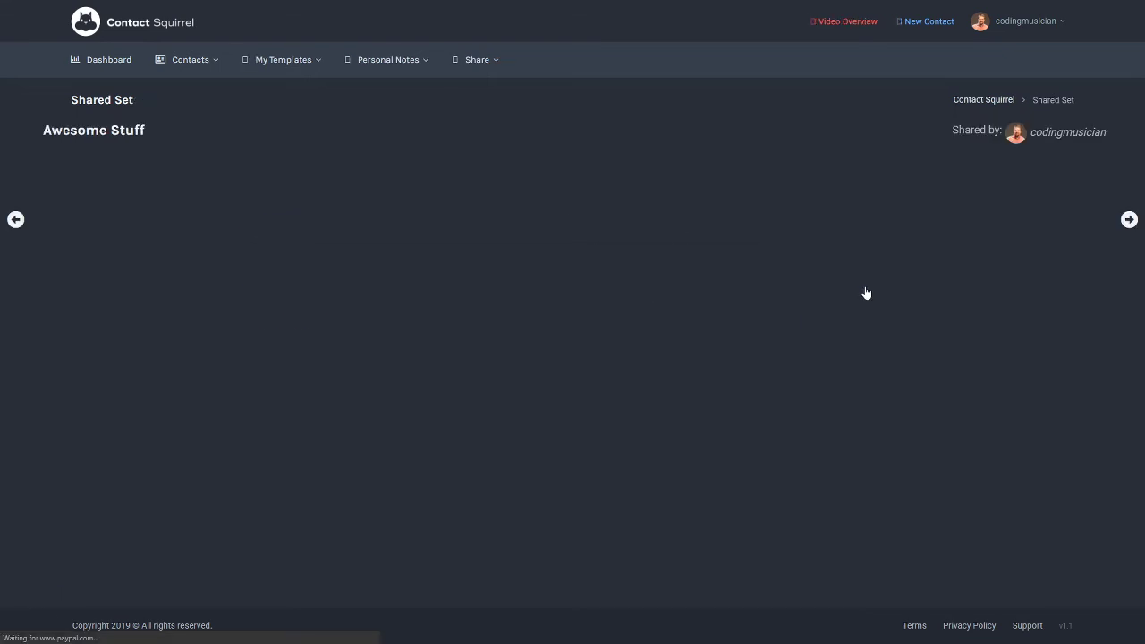
drag(462, 593, 463, 514)
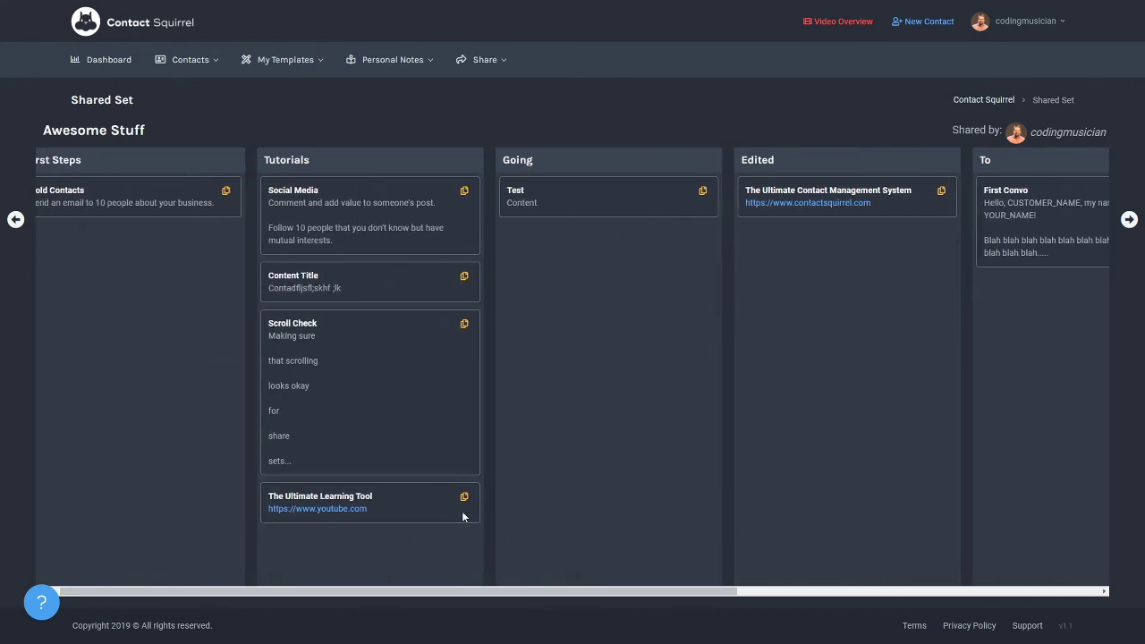
drag(443, 594, 345, 414)
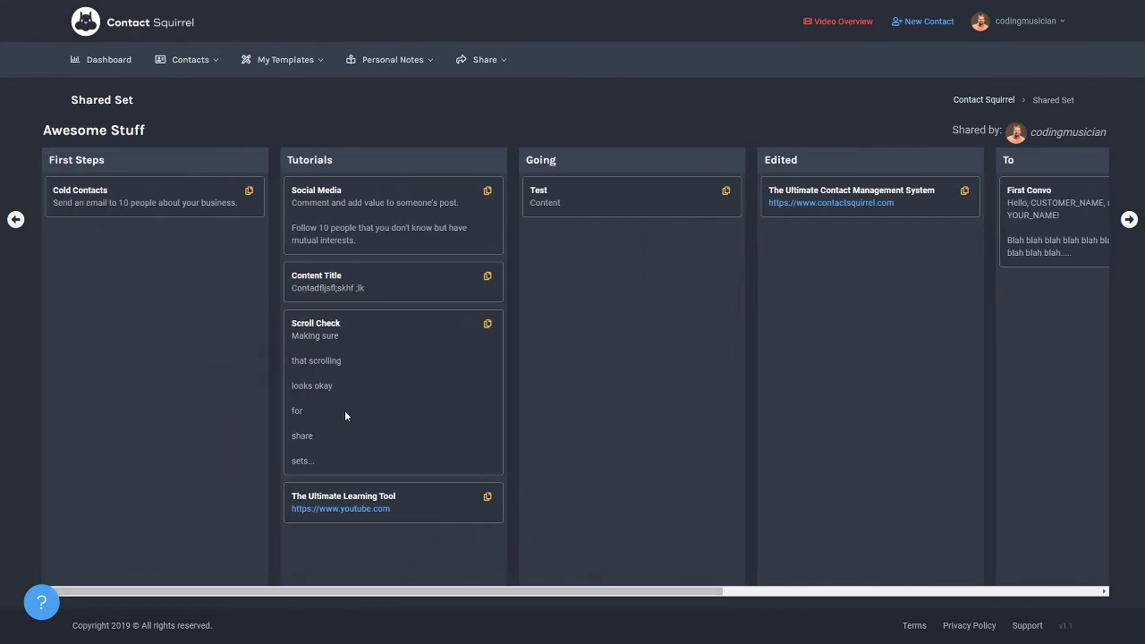
click(479, 63)
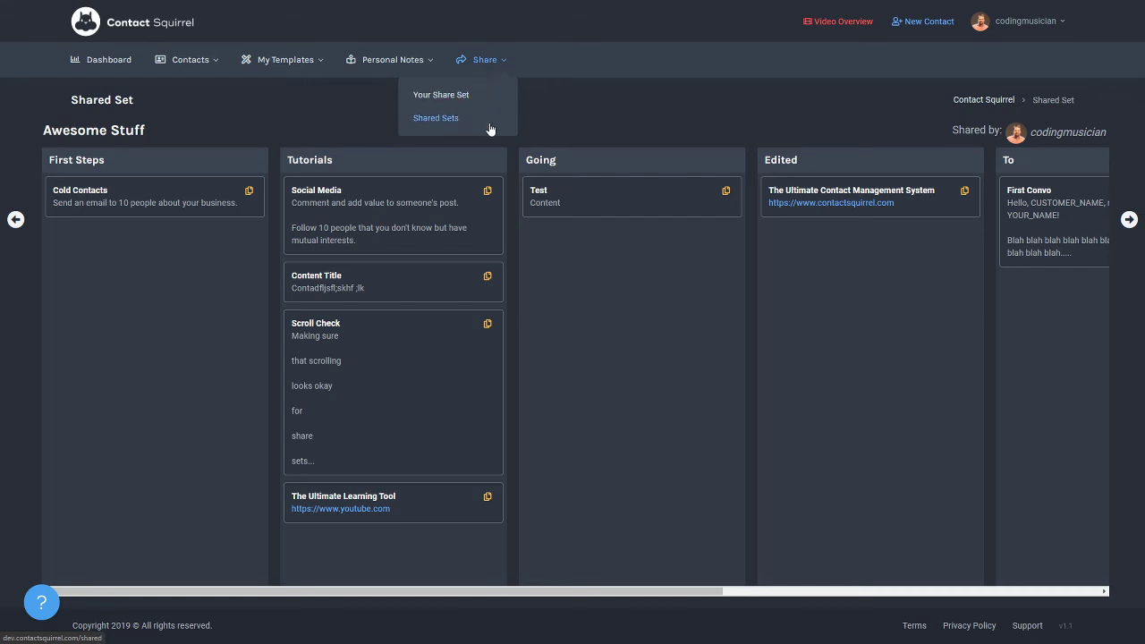
click(558, 99)
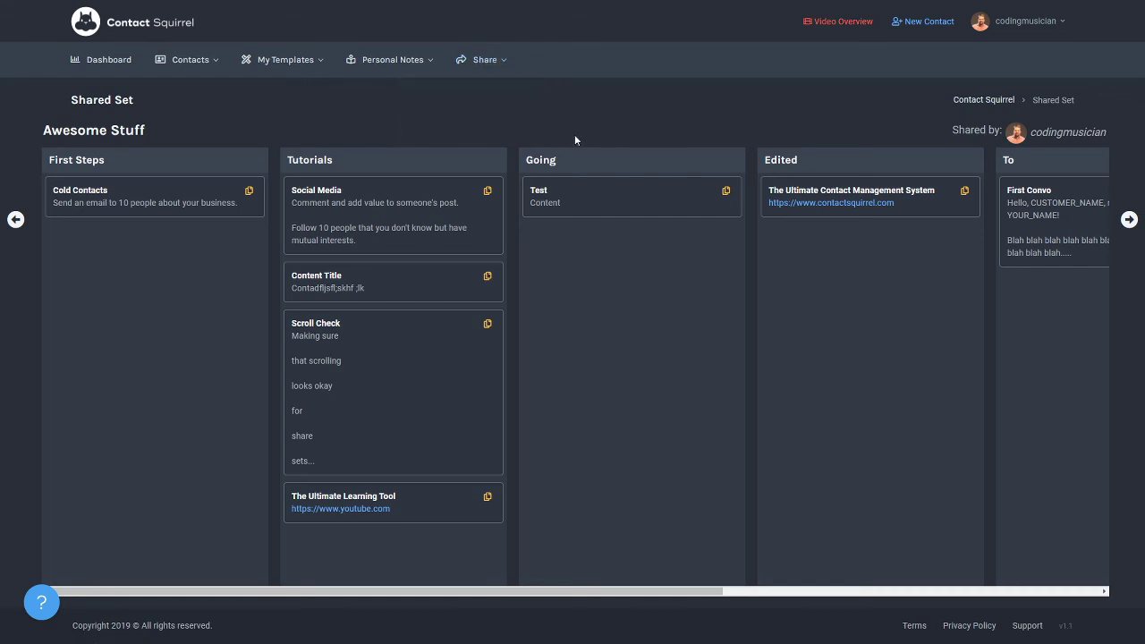
- Review the account's date/time, coupon, notification, billing and integration settings
click(1018, 25)
click(1021, 55)
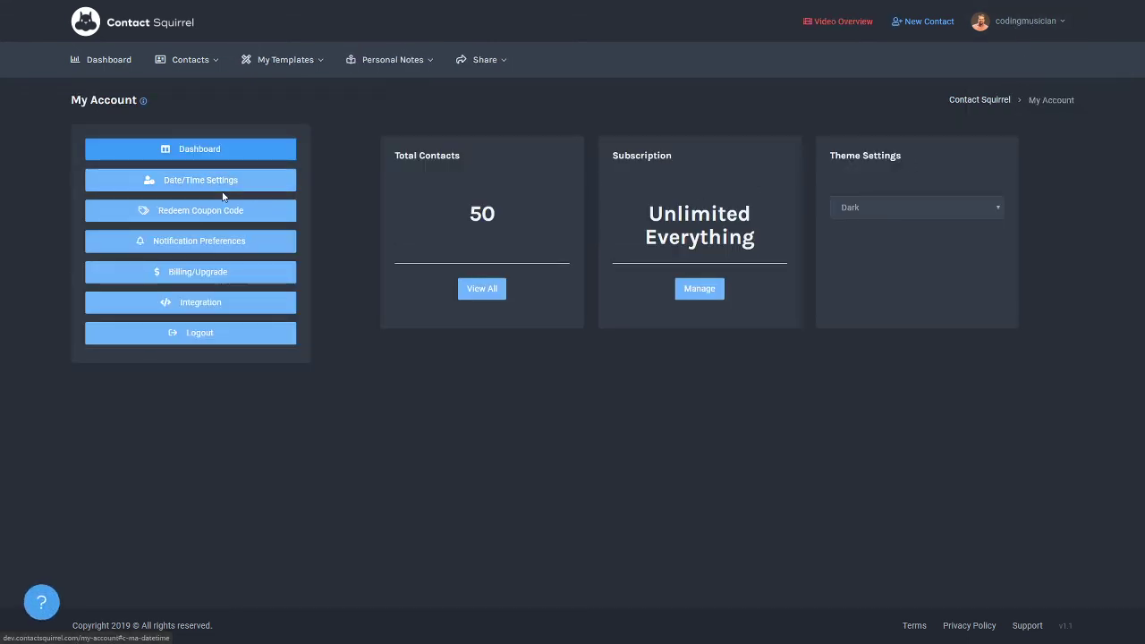
click(223, 190)
click(225, 218)
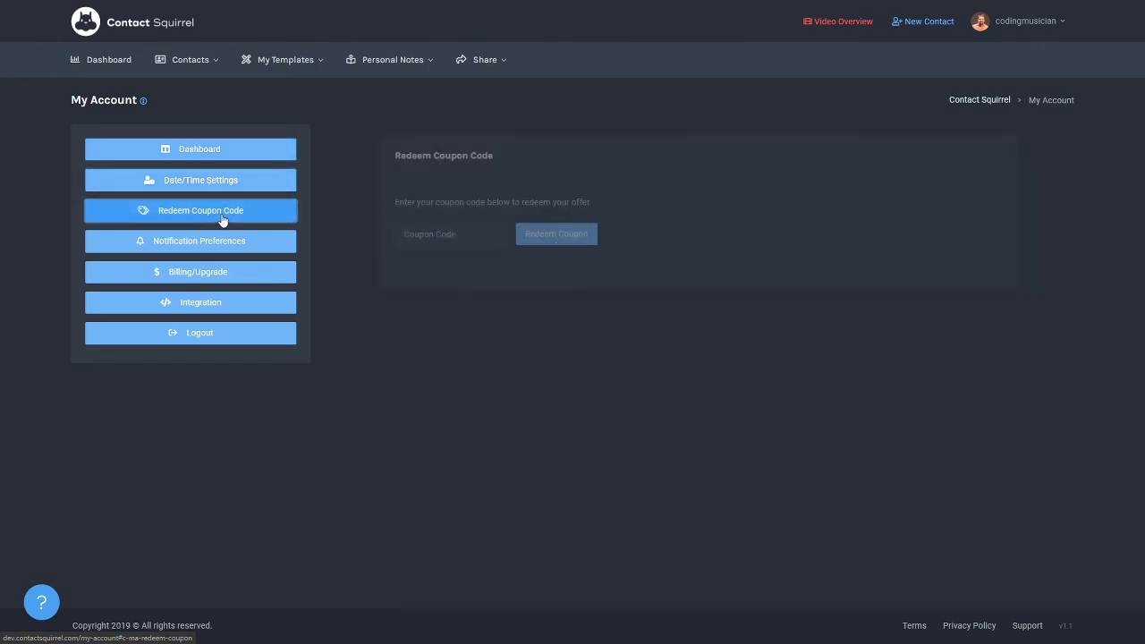
click(214, 251)
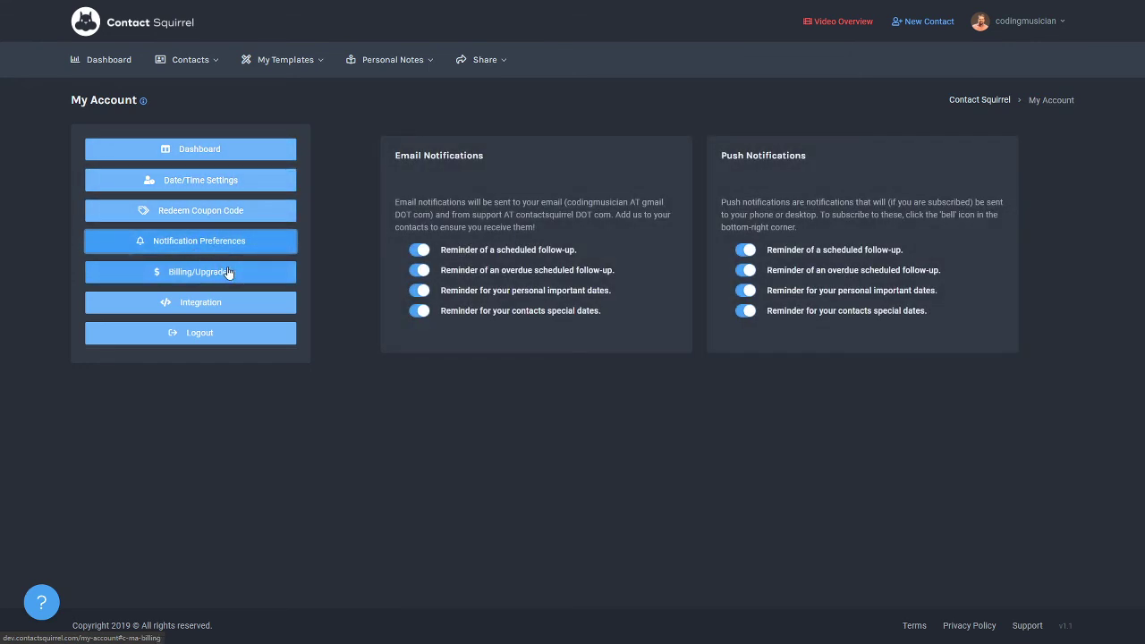
click(228, 273)
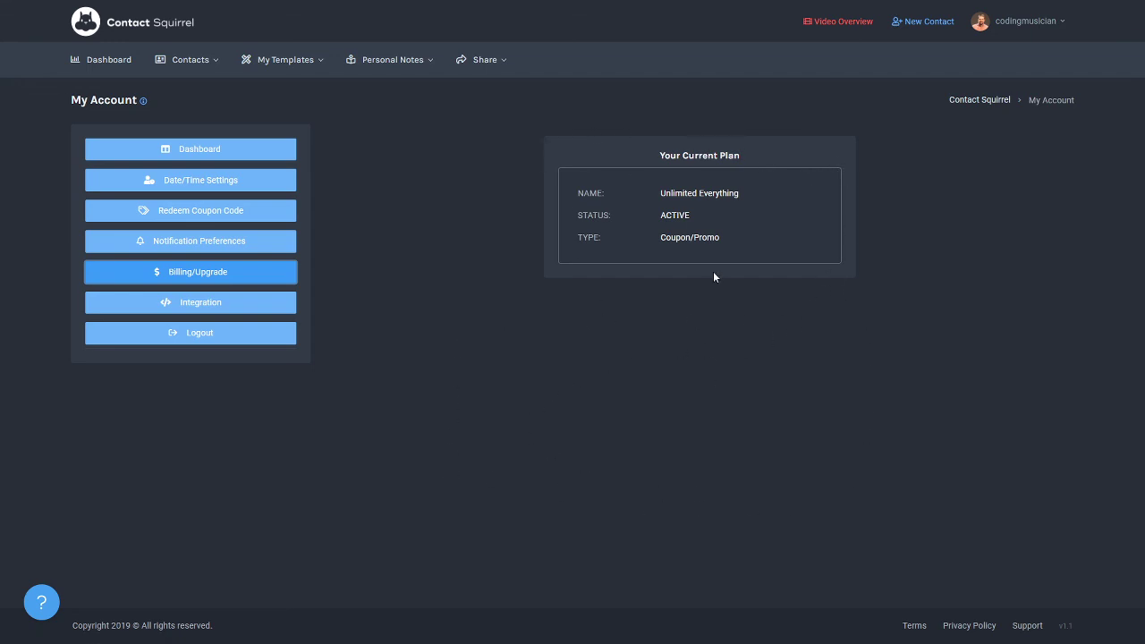
click(231, 304)
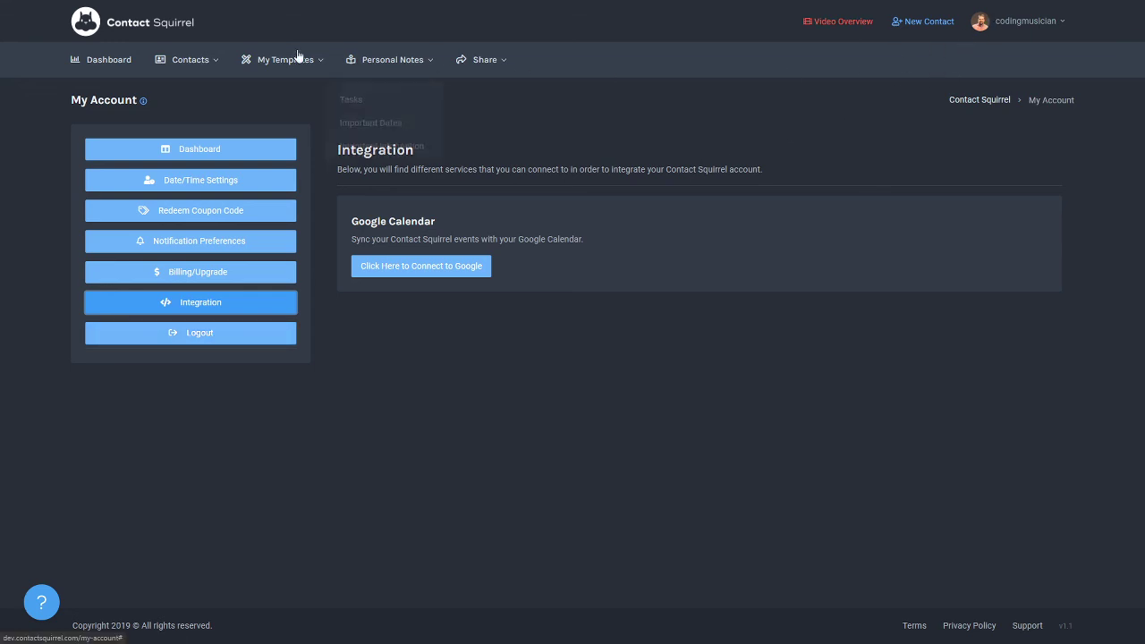
- Return to the dashboard and briefly view its Instant Answers help
click(92, 61)
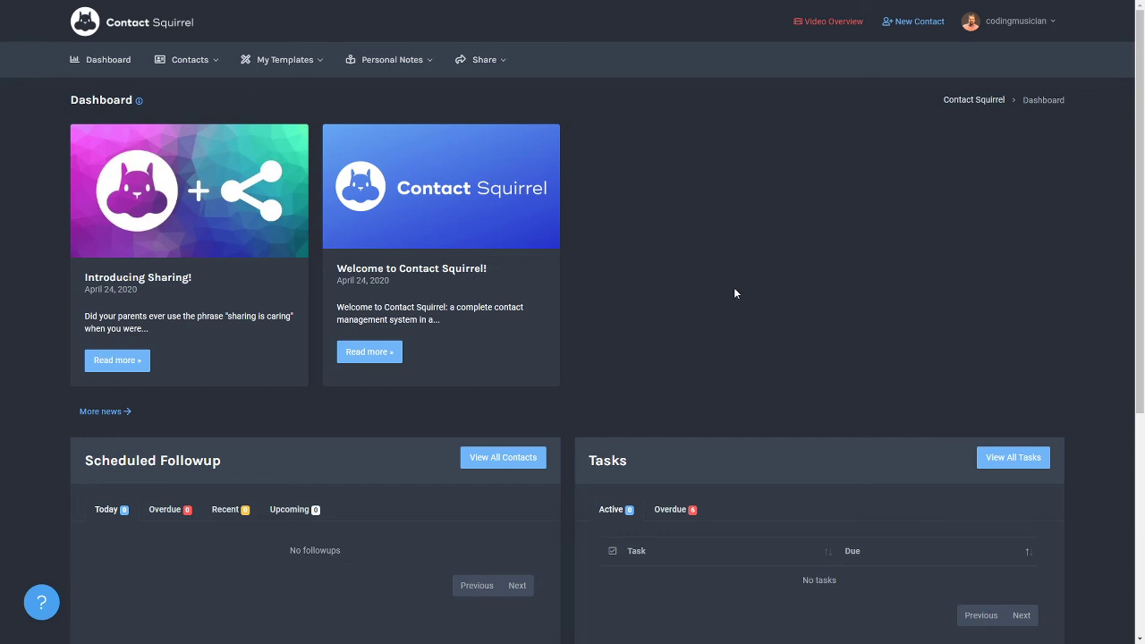
click(41, 605)
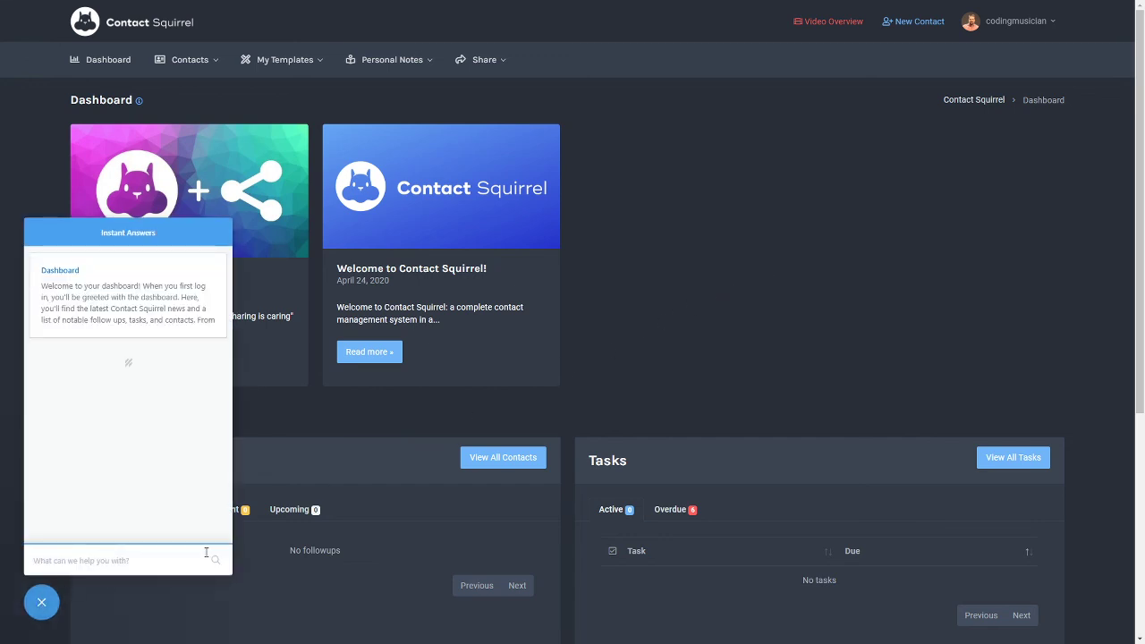
click(41, 602)
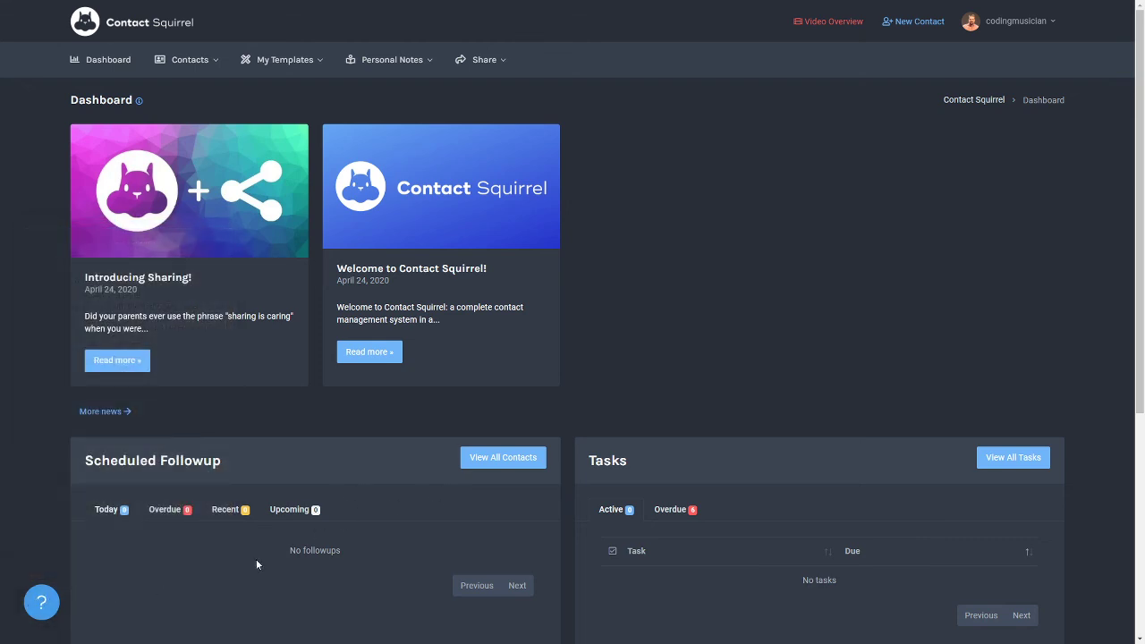